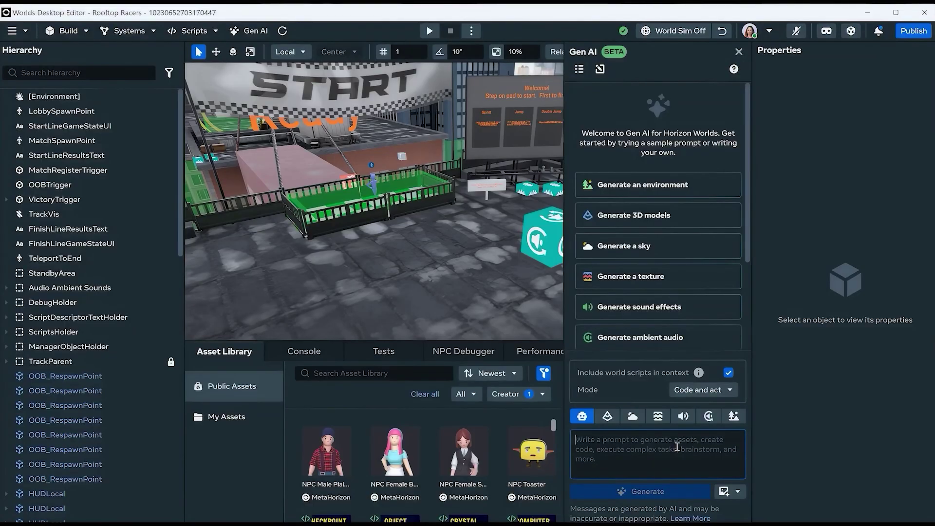
Generate an inflatable-box trampoline that launches the player, then playtest it by running onto it
type("generate a trampoline that looks like an inflatable box. it should launch the pl")
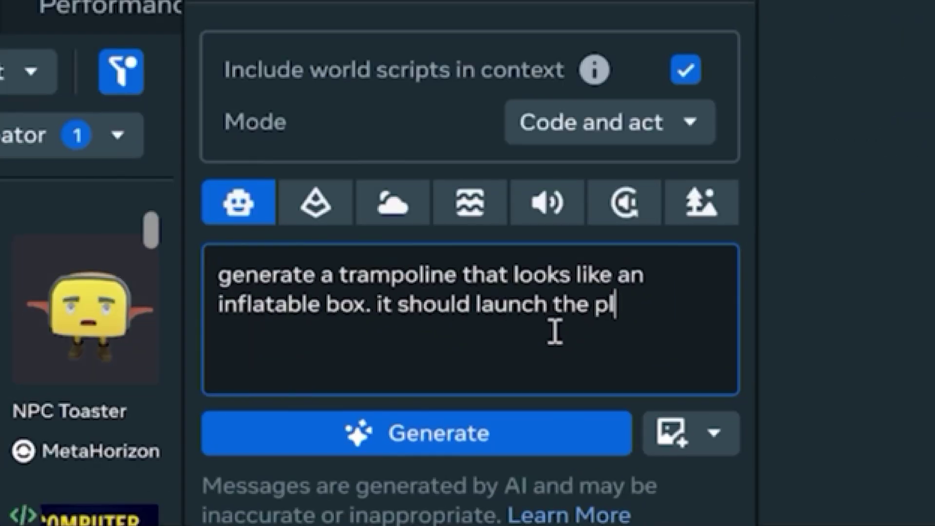
type("ayer upwards by a certain force and angle. position")
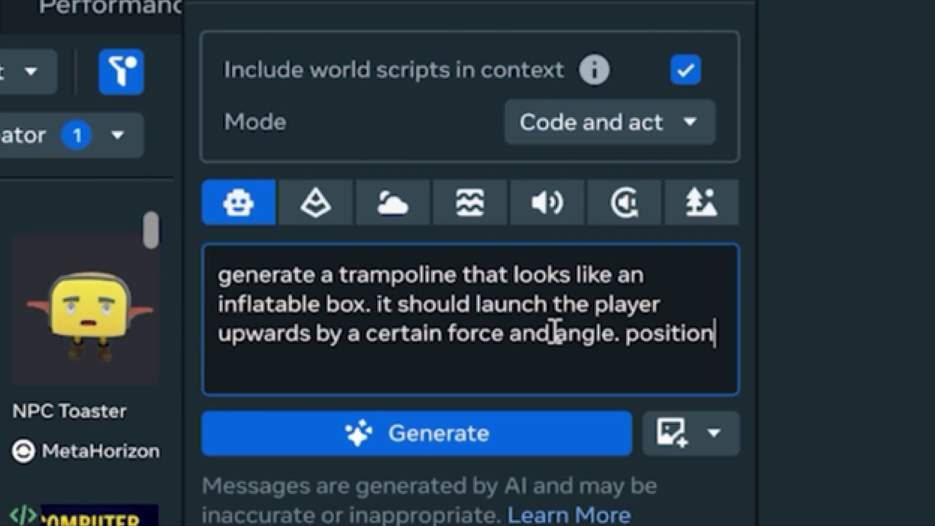
type(" it behind the starting pad")
key("Return")
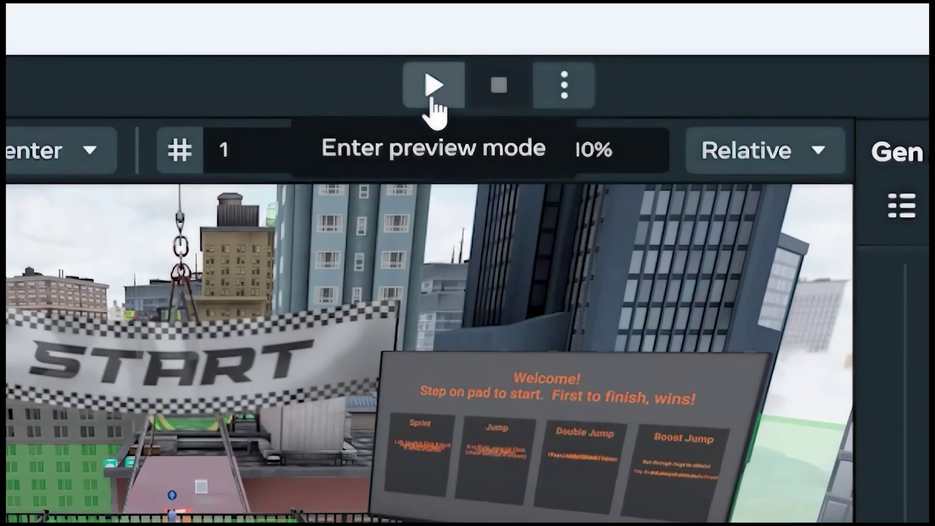
left_click(429, 31)
key("w")
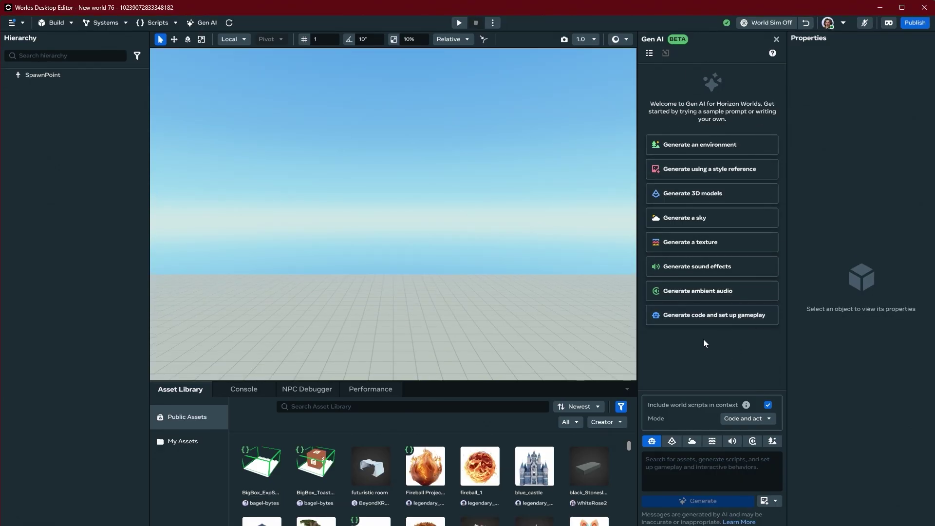
Generate a post-apocalyptic Mutant Wasteland style reference and attach it
left_click(773, 501)
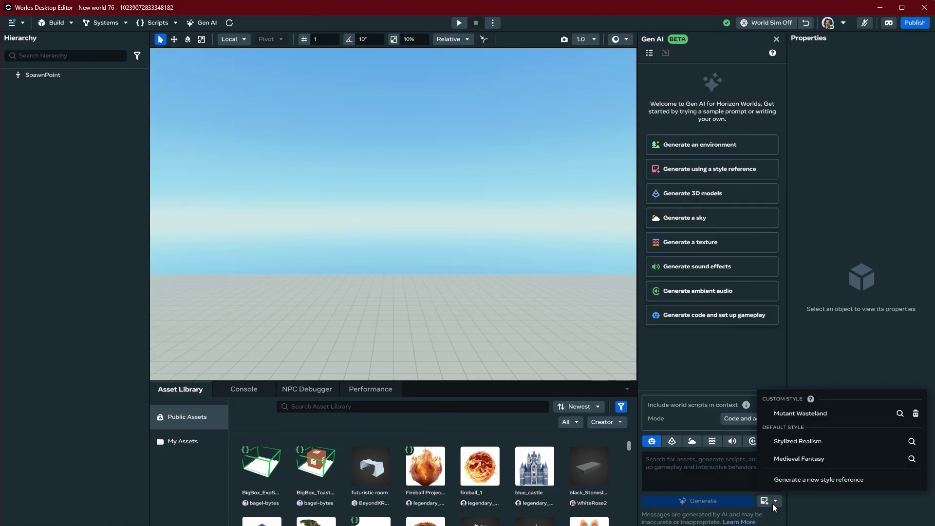
left_click(788, 480)
type("post-apocalyptic")
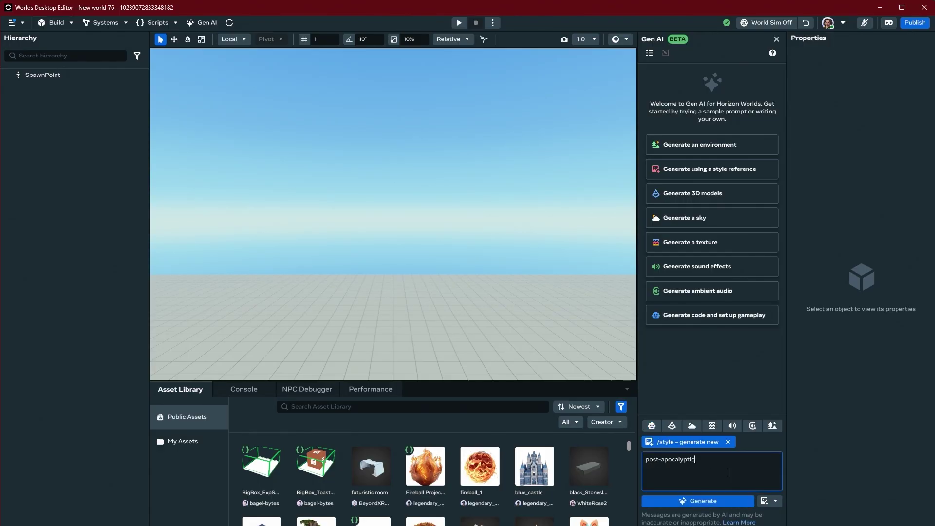
key("Return")
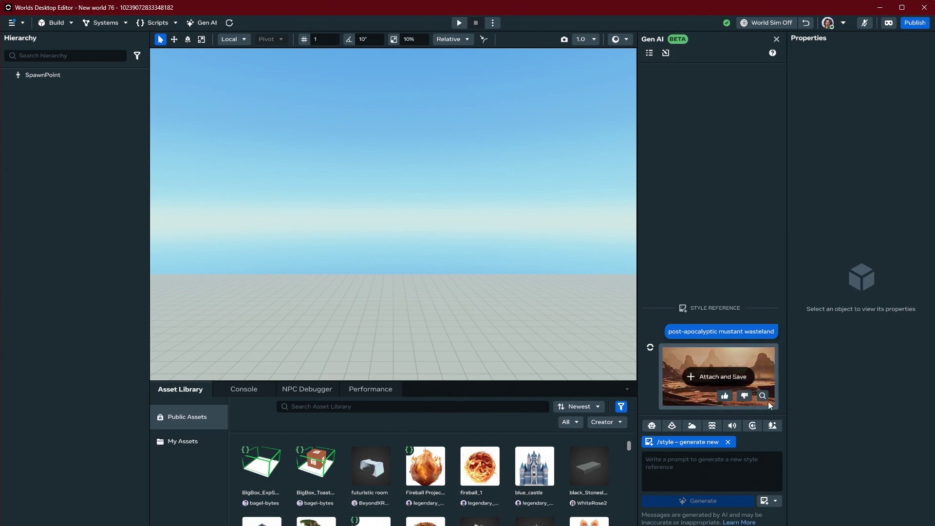
mouse_move(718, 375)
left_click(725, 378)
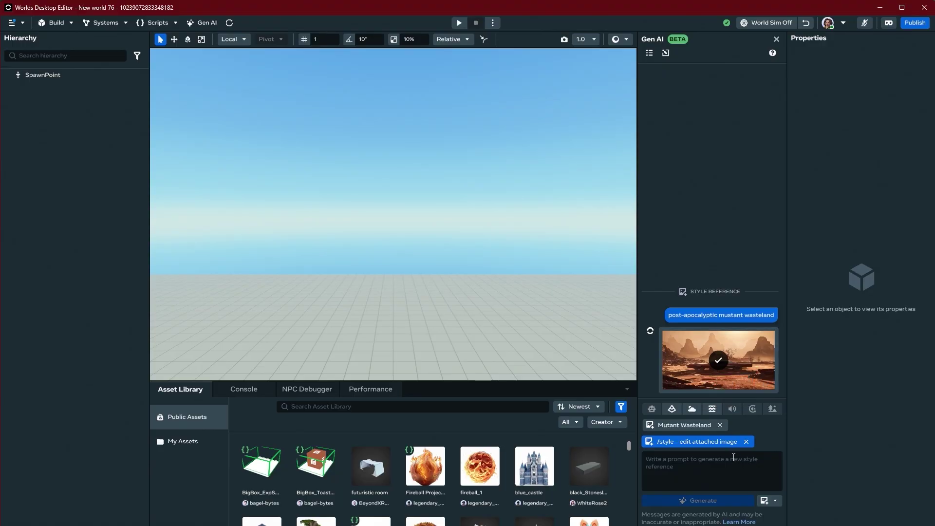
Generate a 'flat desert' sky and save it as the world's skydome
left_click(692, 409)
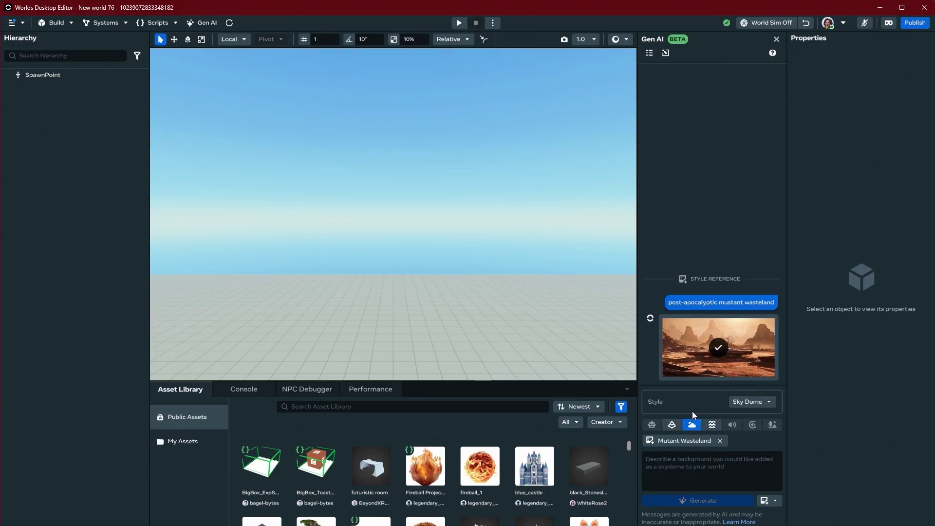
left_click(711, 476)
type("flat desert")
left_click(697, 500)
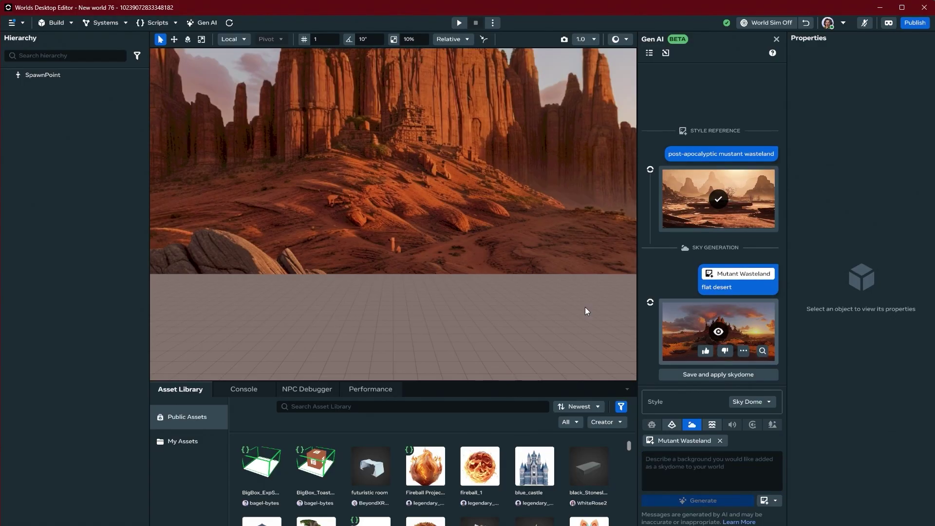
right_click_drag(585, 307, 162, 247)
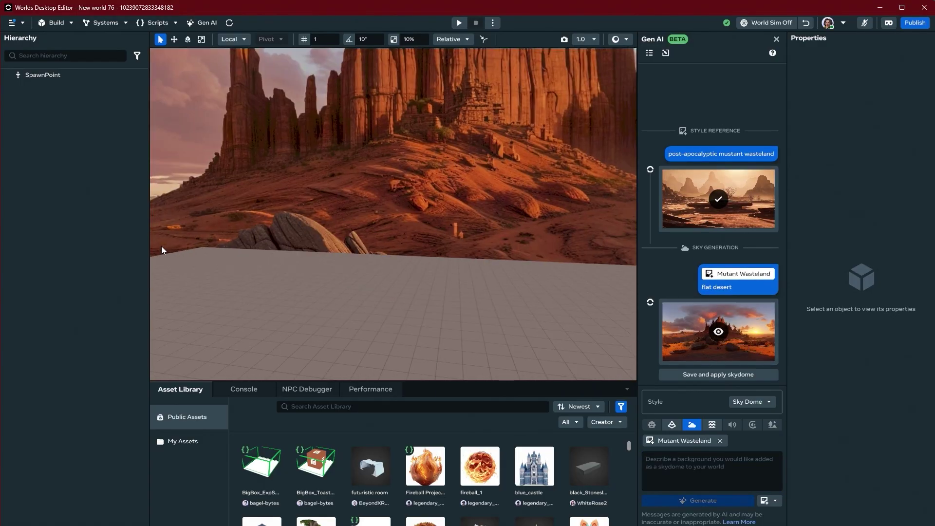
left_click(697, 375)
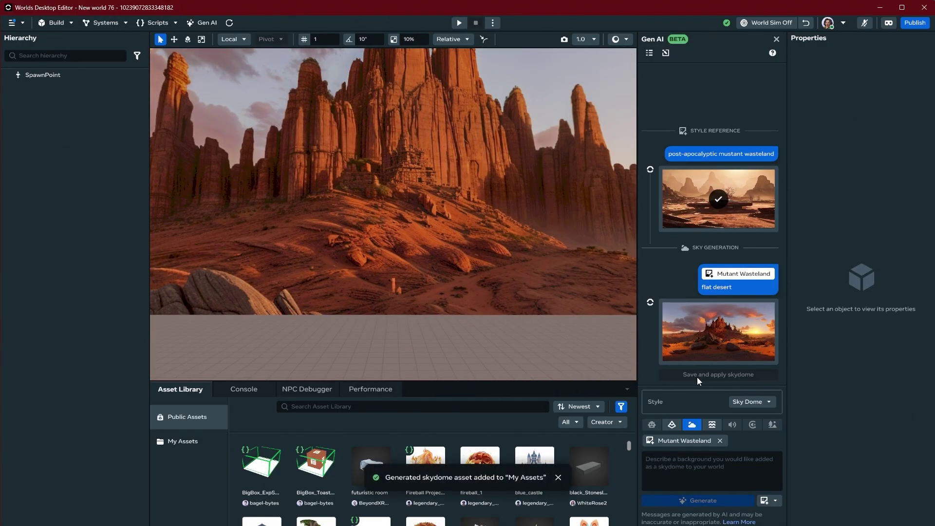
Generate a 'desert winds' ambient sound and set it to Play on Start
left_click(720, 441)
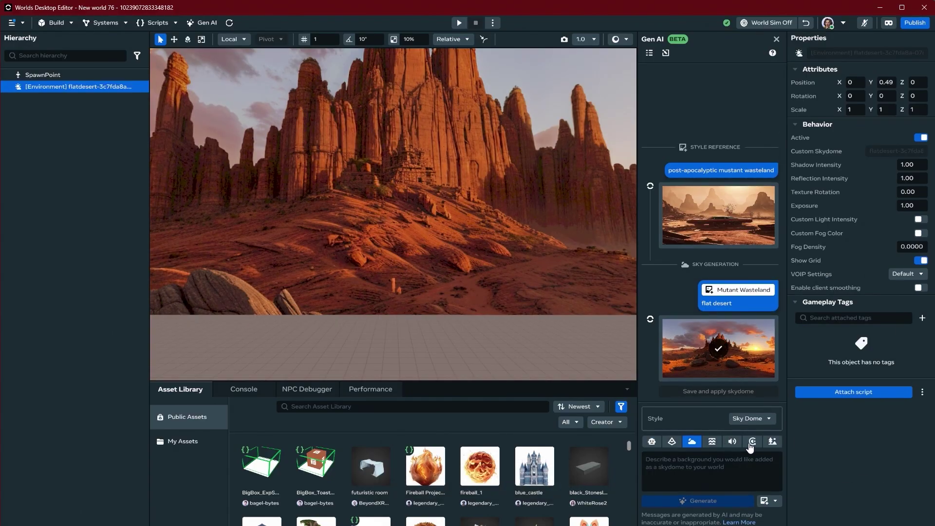
left_click(752, 441)
left_click(752, 467)
type("deser")
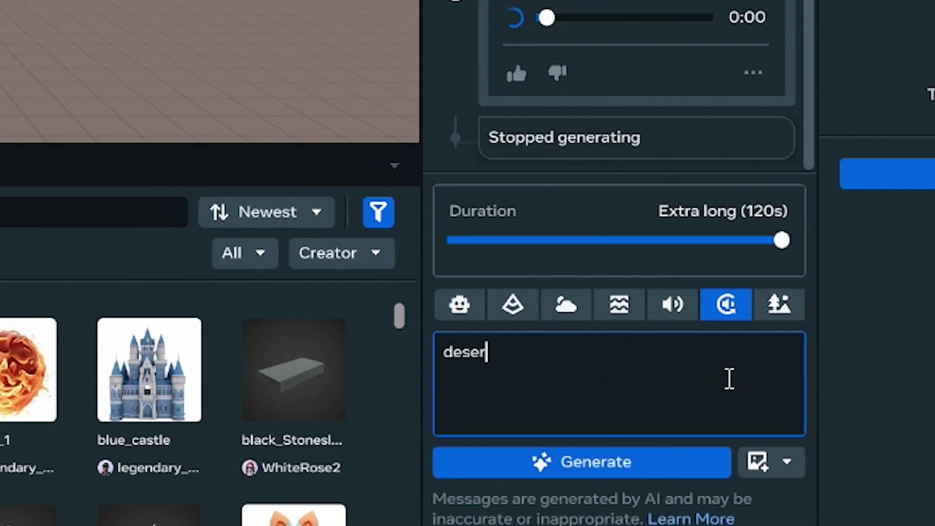
type("t winds")
left_click(664, 465)
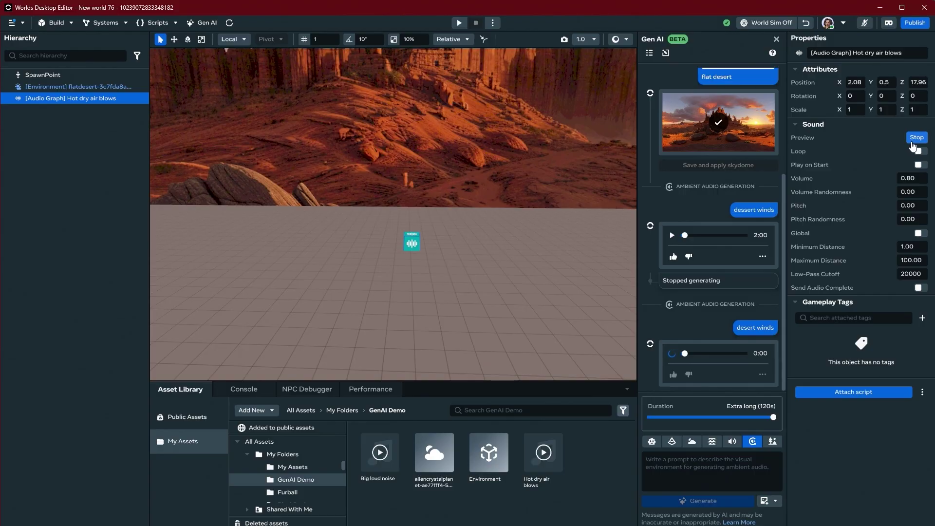
left_click(919, 164)
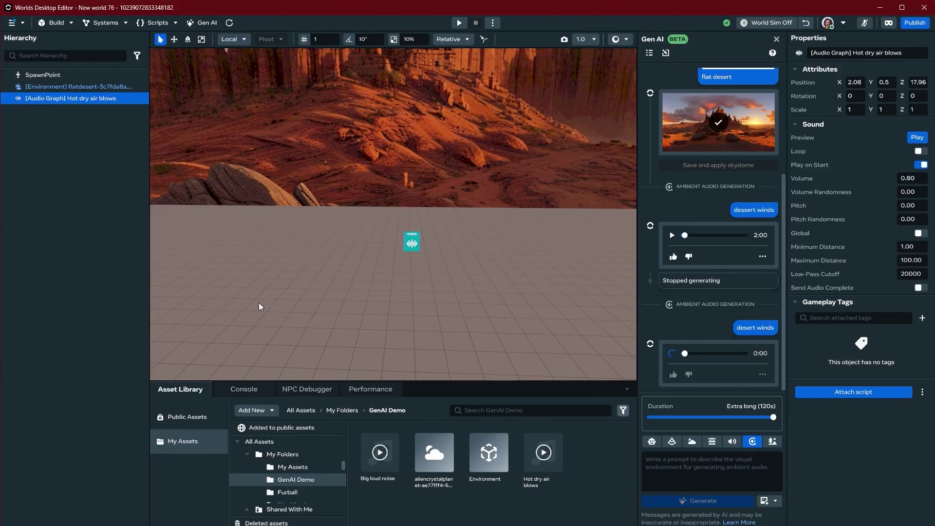
Place an Environment Generator gizmo from Build > Gizmos into the scene
left_click(56, 23)
left_click(73, 51)
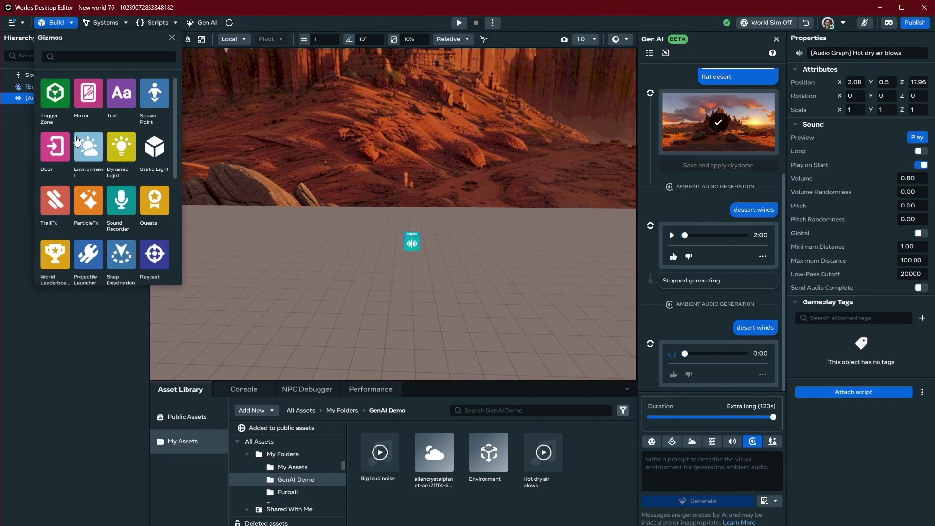
scroll(105, 171, "down", 5)
left_click_drag(155, 193, 354, 299)
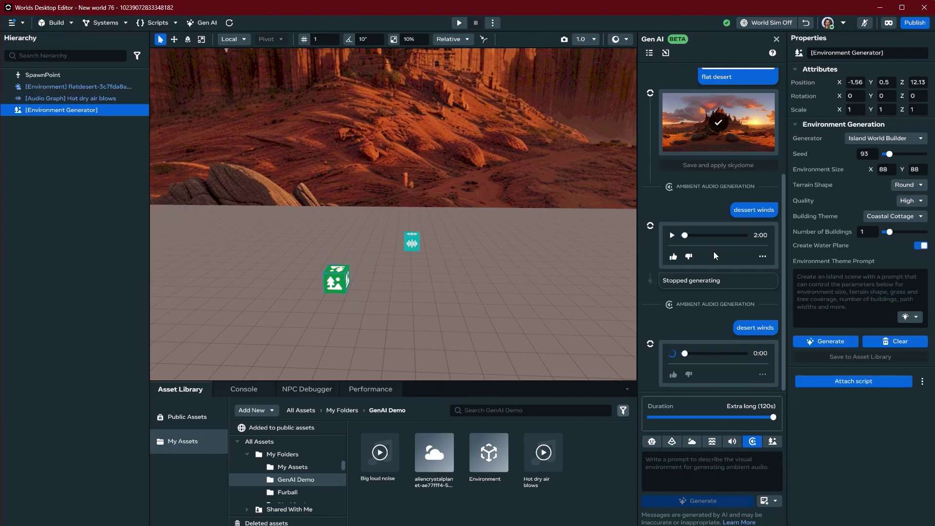
Generate island terrain from the theme prompt 'purple grass and green water'
left_click(893, 281)
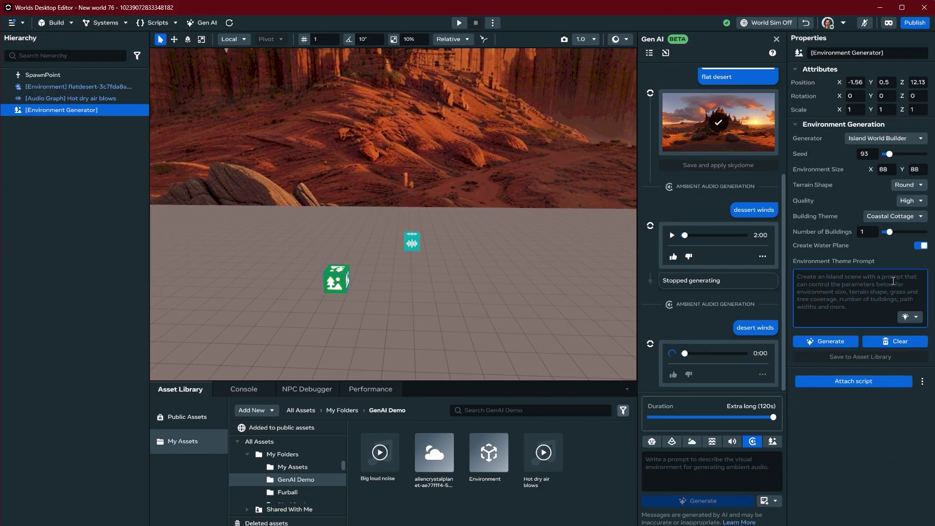
type("purple grass and green wat")
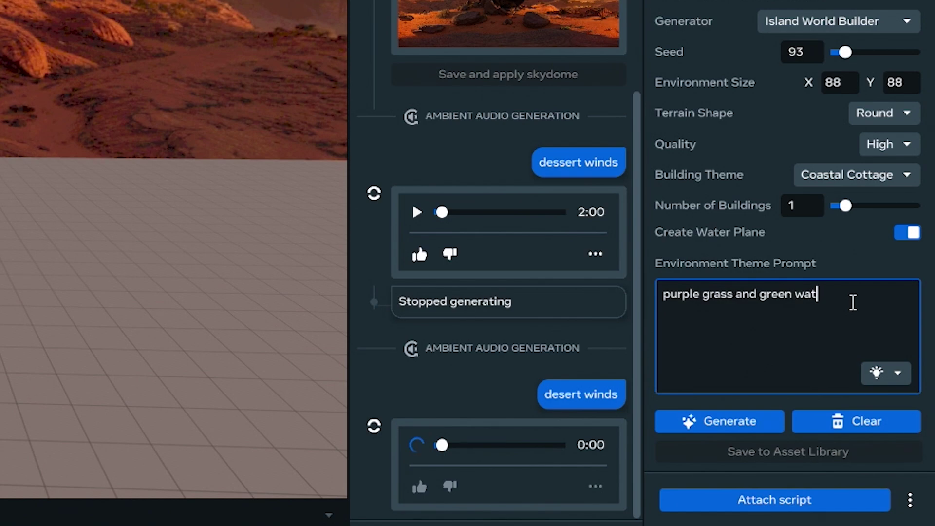
type("er")
left_click(812, 343)
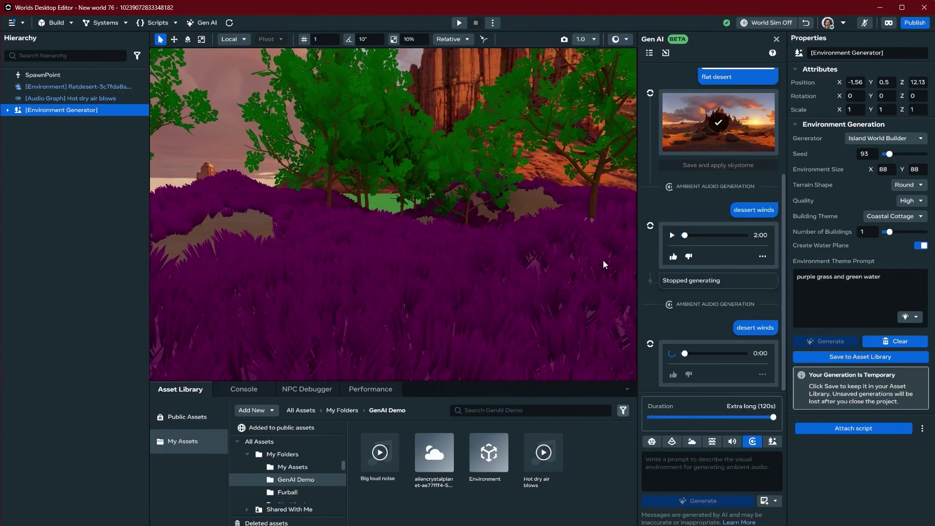
scroll(457, 258, "up", 5)
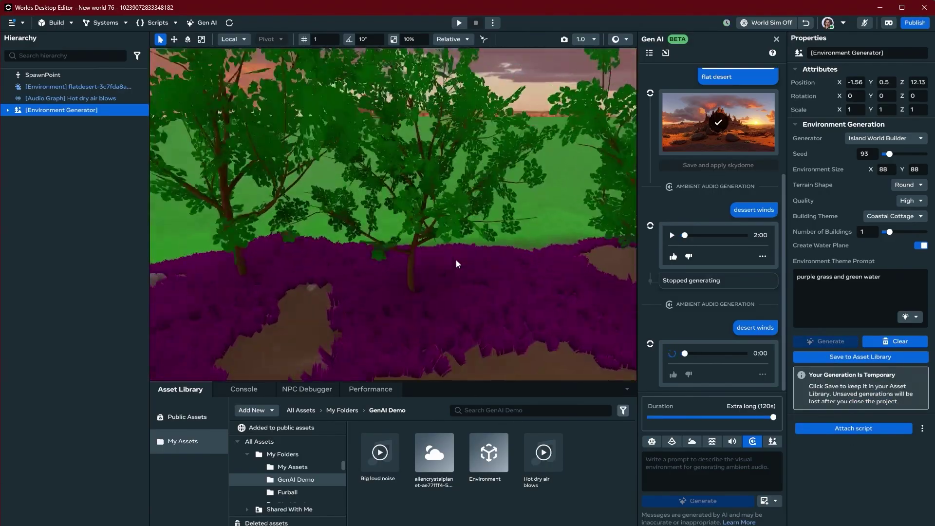
scroll(455, 241, "up", 3)
scroll(439, 254, "up", 3)
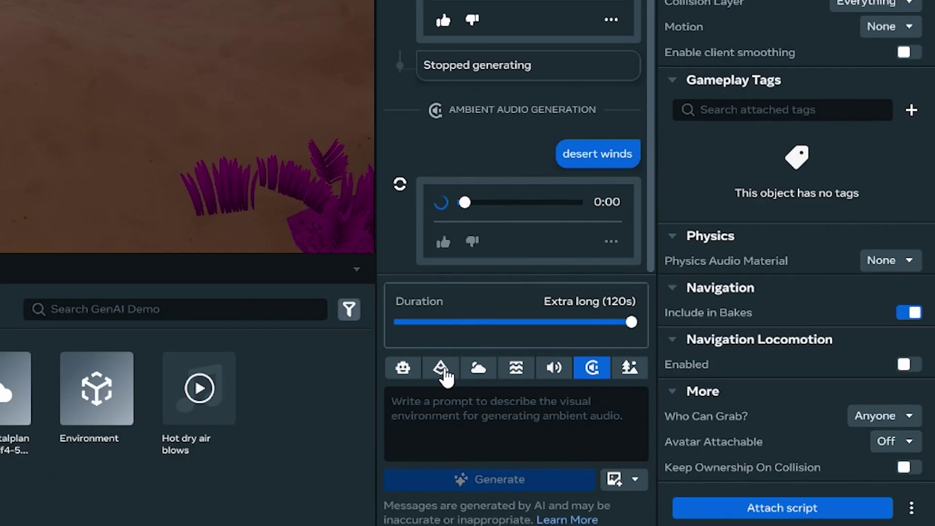
Generate a Mutant Wasteland-style 'monster' 3D model and drag it onto the ground
left_click(441, 369)
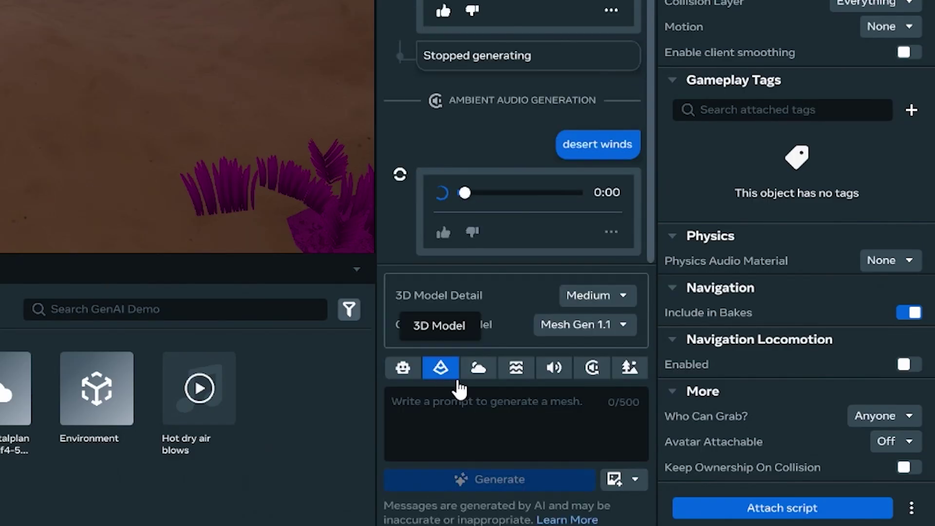
left_click(471, 416)
type("monster")
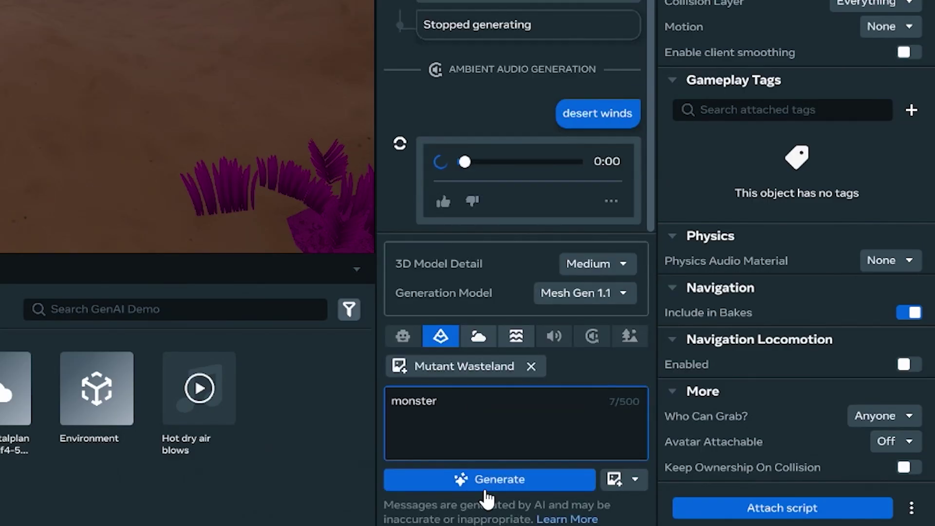
left_click(486, 489)
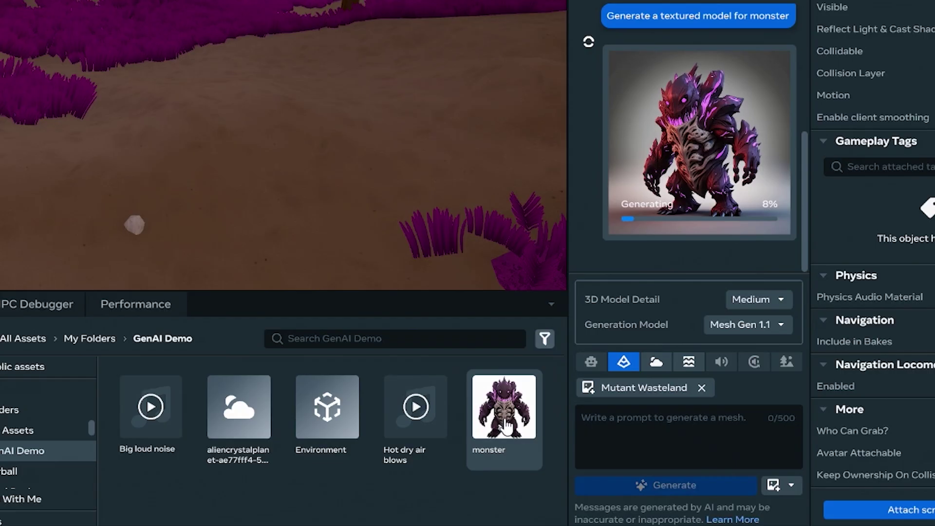
left_click_drag(504, 428, 375, 86)
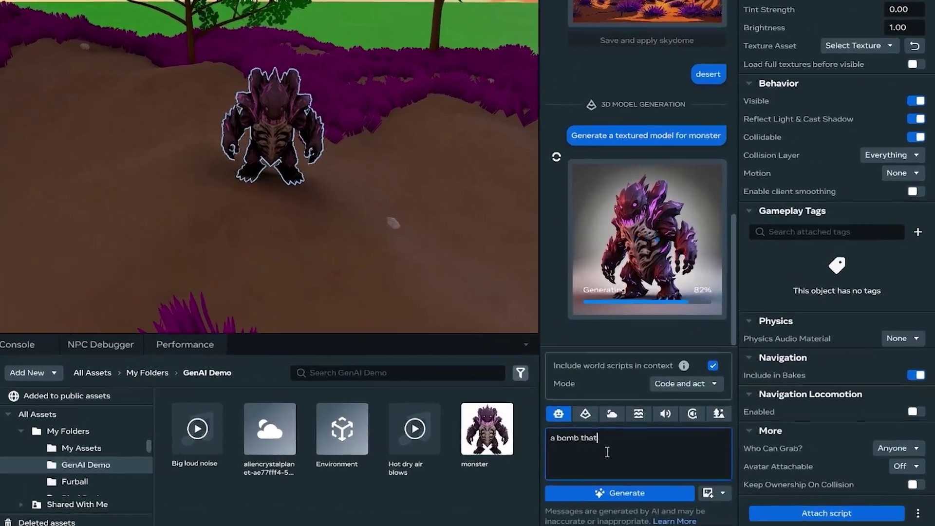
Request a TNT bomb that 'can be thrown at the monster', then throw it in play mode
type("a bomb thatcan")
type(" be thrown")
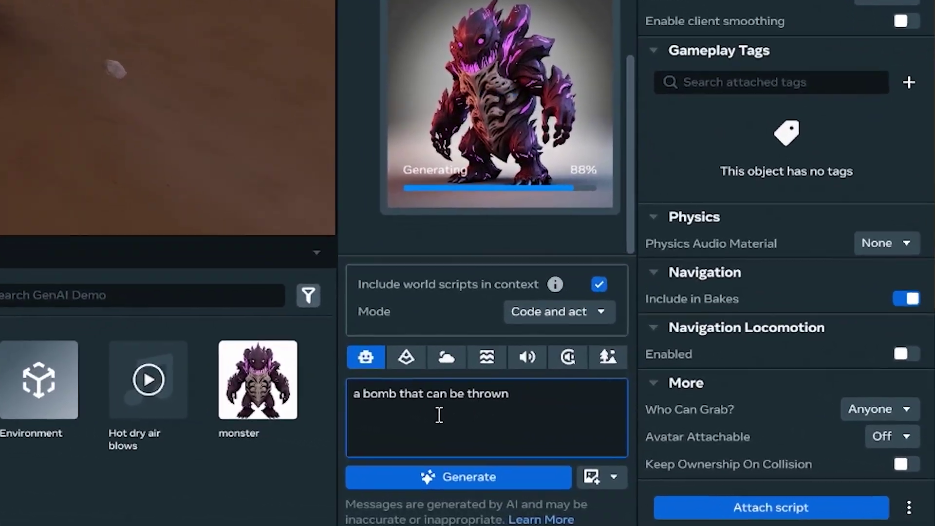
type(" at the monster")
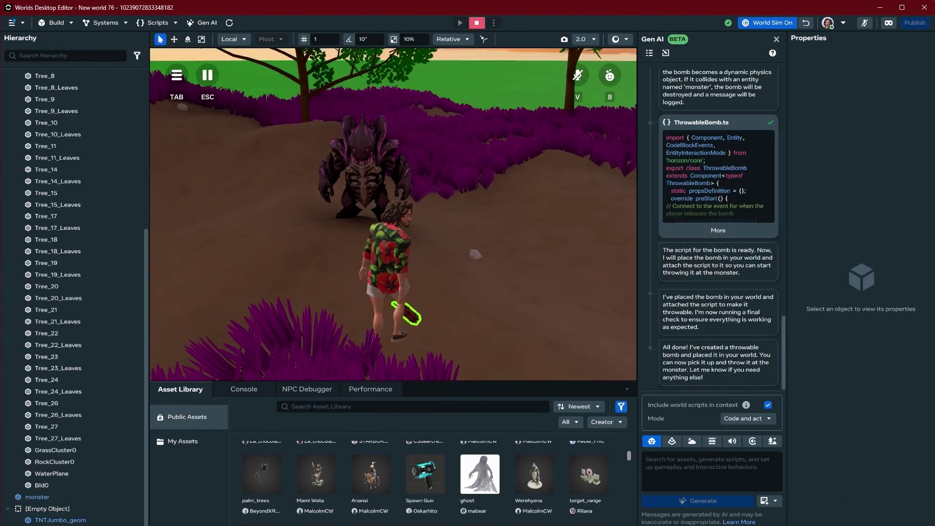
left_click(392, 214)
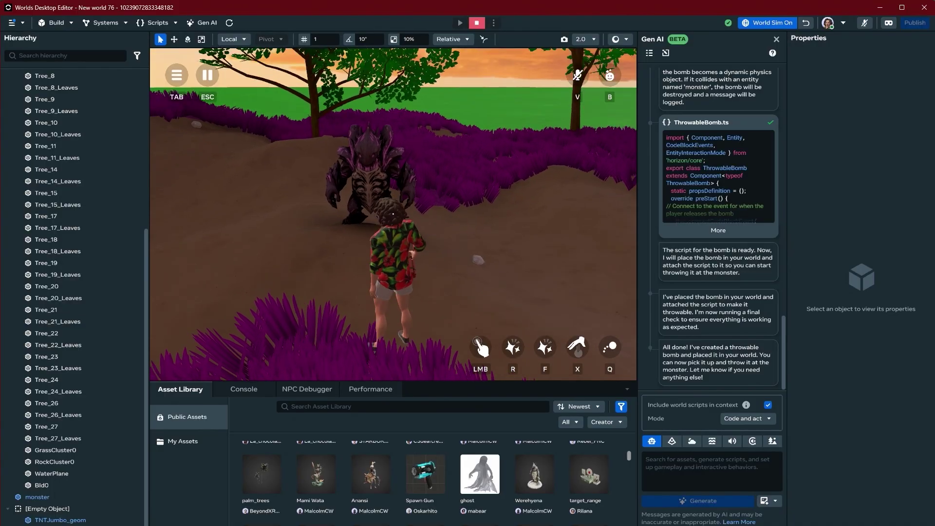
key("q")
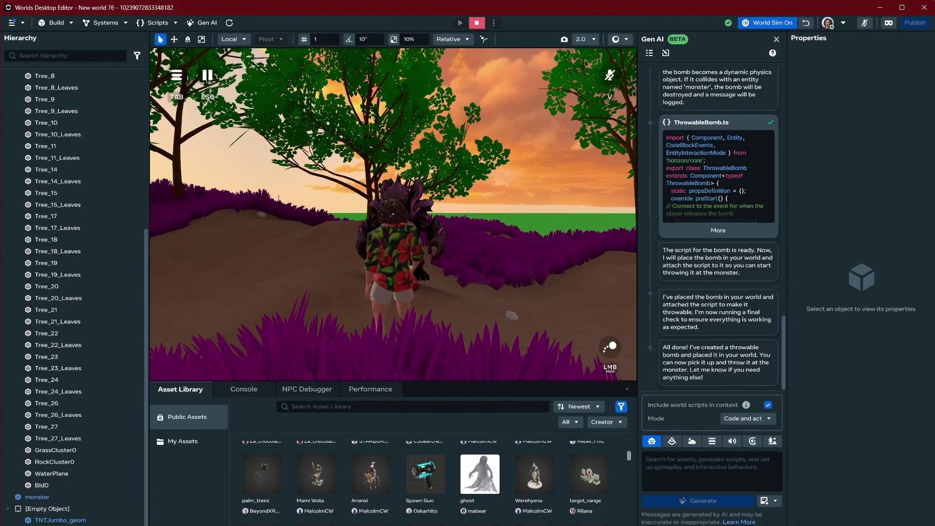
left_click(393, 214)
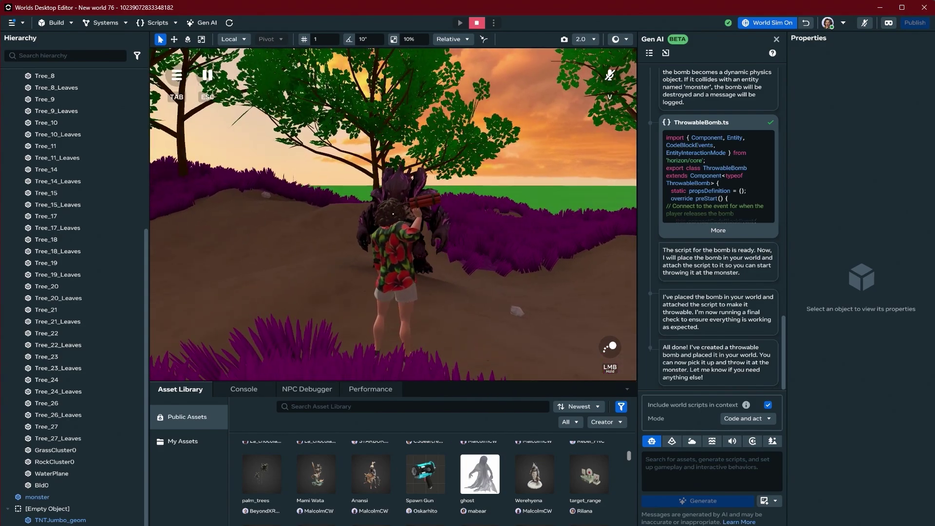
left_click(393, 214)
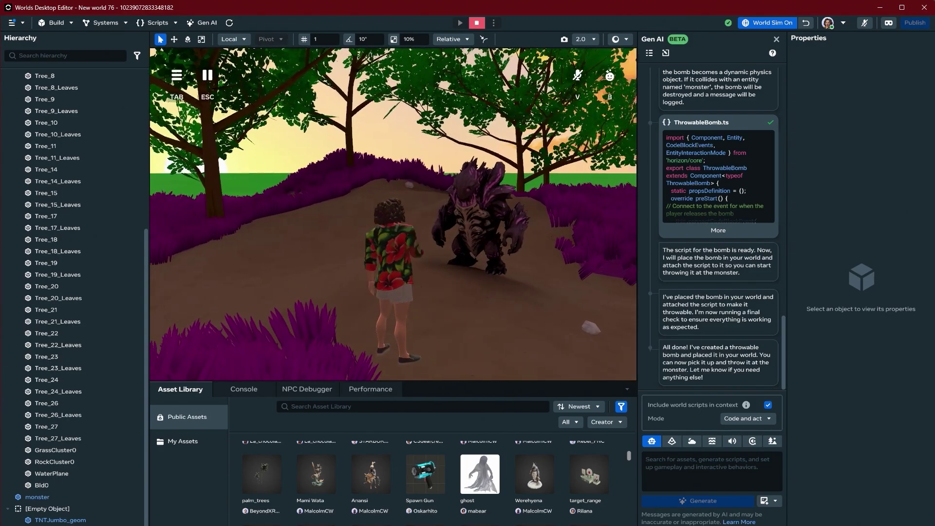
Generate 'explosion' sound effects and save the first clip to My Assets
left_click(338, 406)
type("explosion")
key("Return")
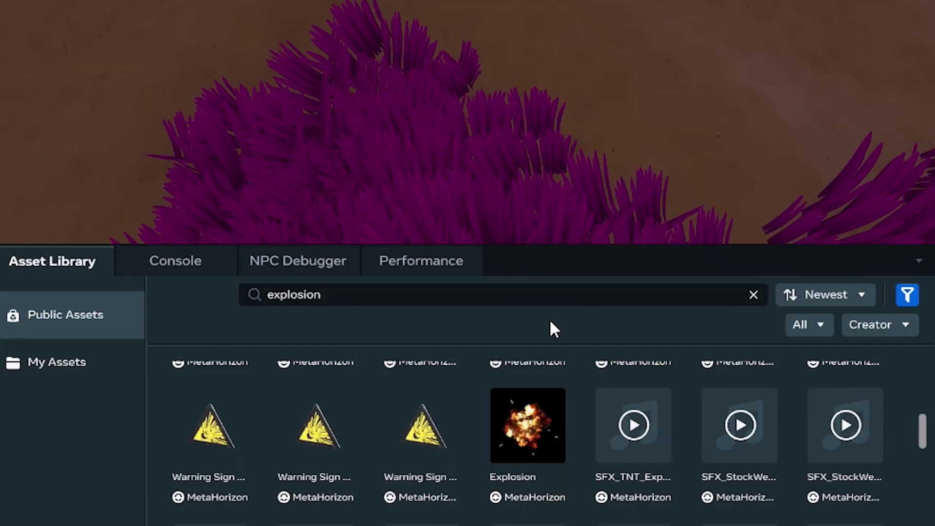
type("plosion")
key("Return")
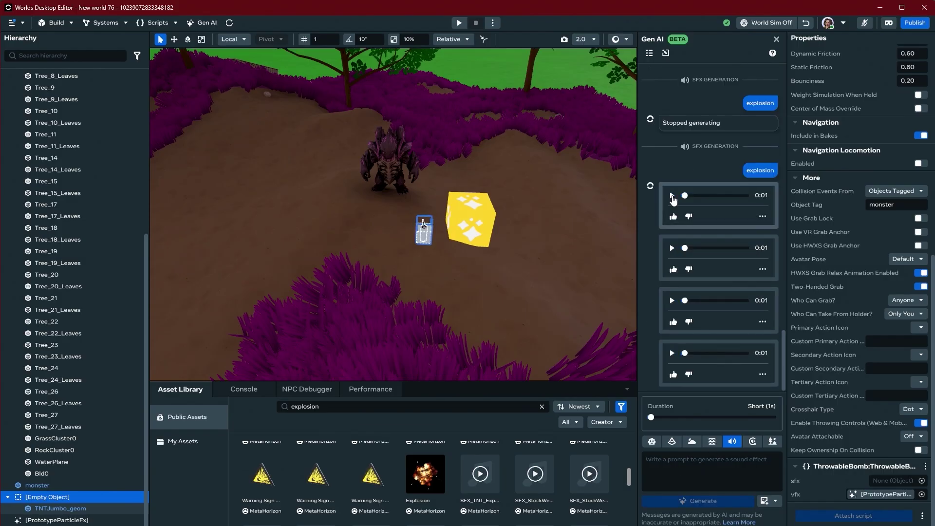
left_click(671, 196)
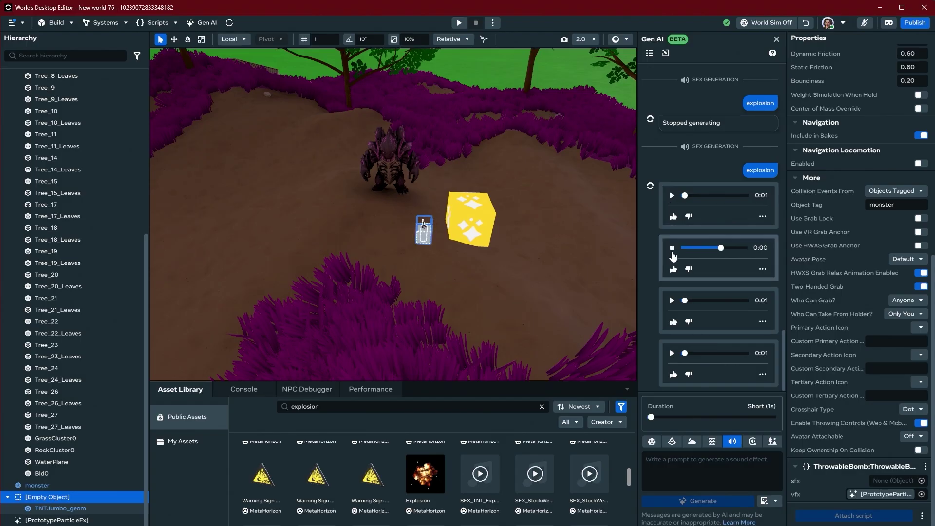
left_click(762, 216)
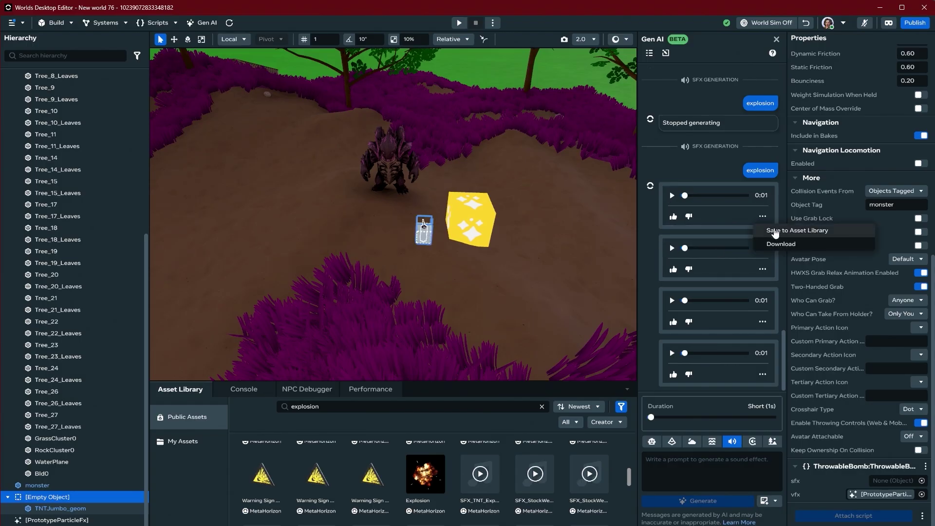
left_click(768, 231)
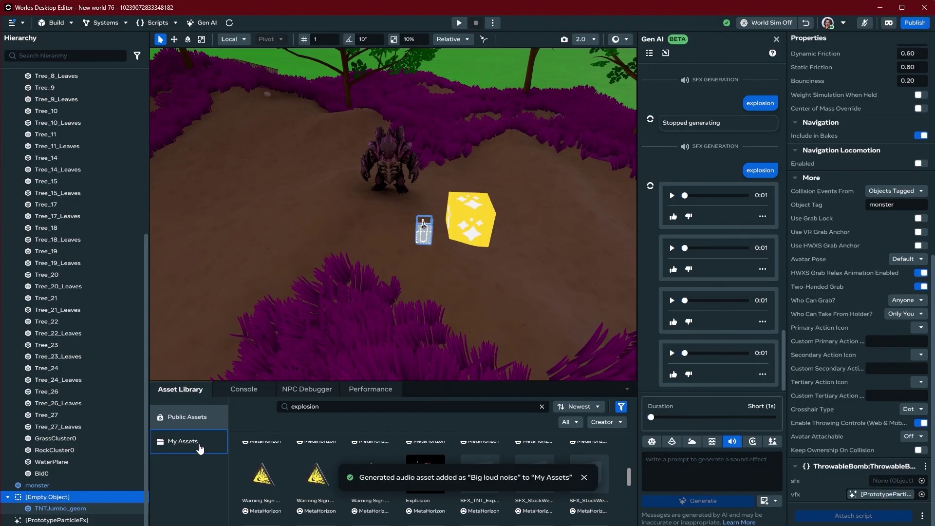
Place the Big loud noise sound from Gen AI Assets, assign it as the bomb's sfx, and preview from here
left_click(184, 441)
left_click(582, 477)
left_click(297, 476)
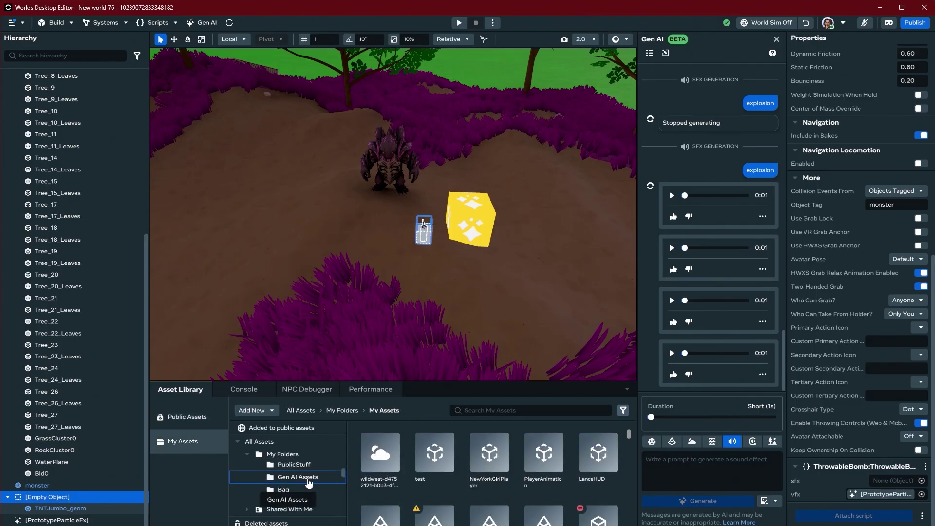
left_click_drag(379, 452, 364, 238)
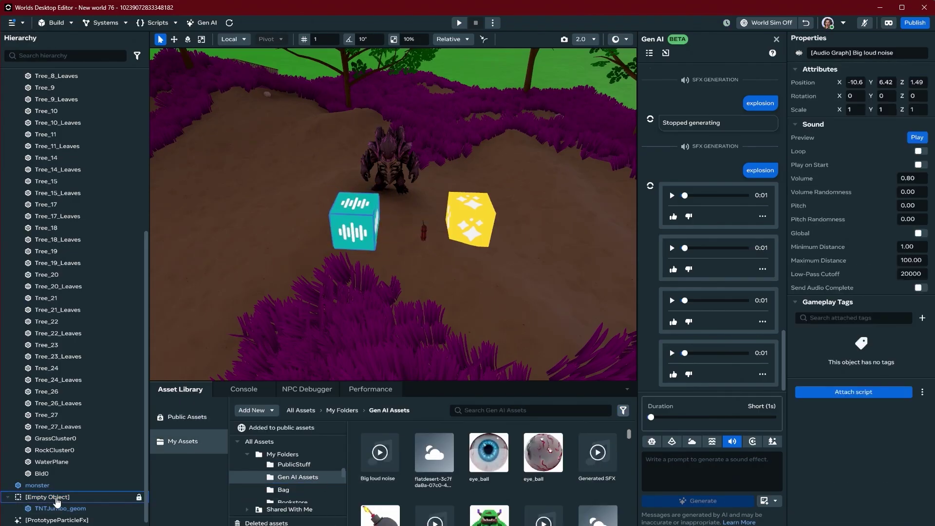
left_click(58, 485)
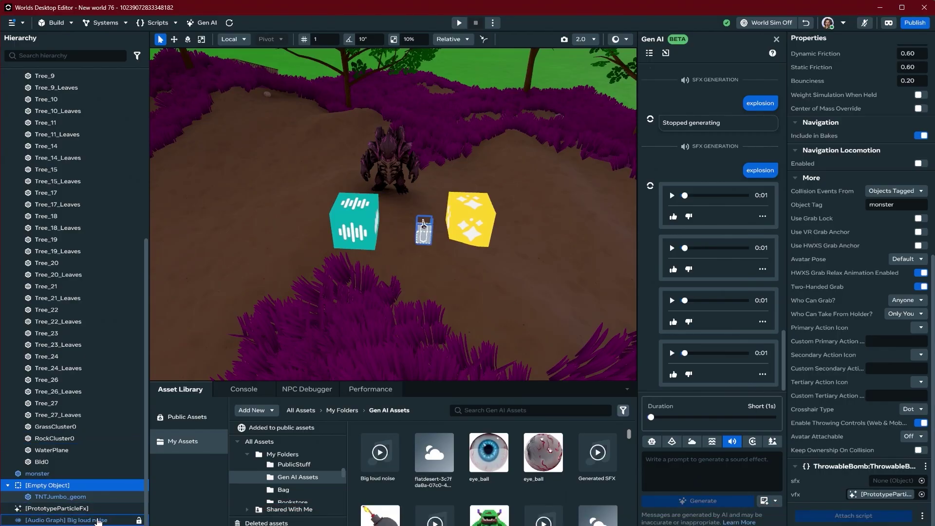
left_click_drag(66, 519, 886, 480)
right_click(441, 301)
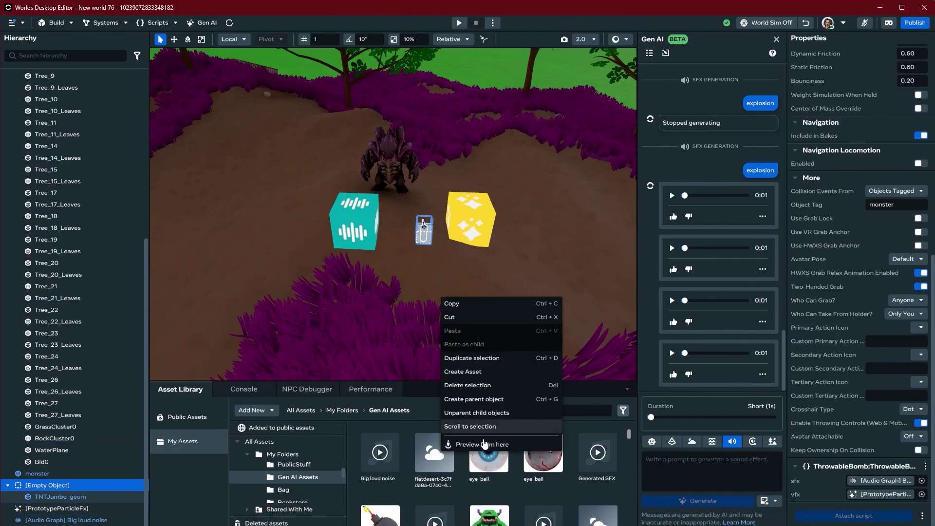
left_click(484, 444)
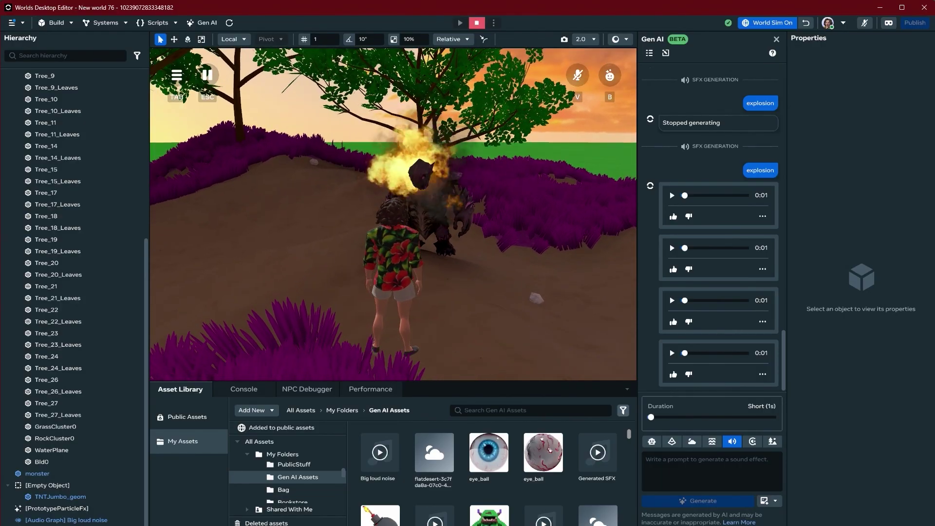
Stop the playtest with Ctrl+P and orbit the editor view
key("ctrl+p")
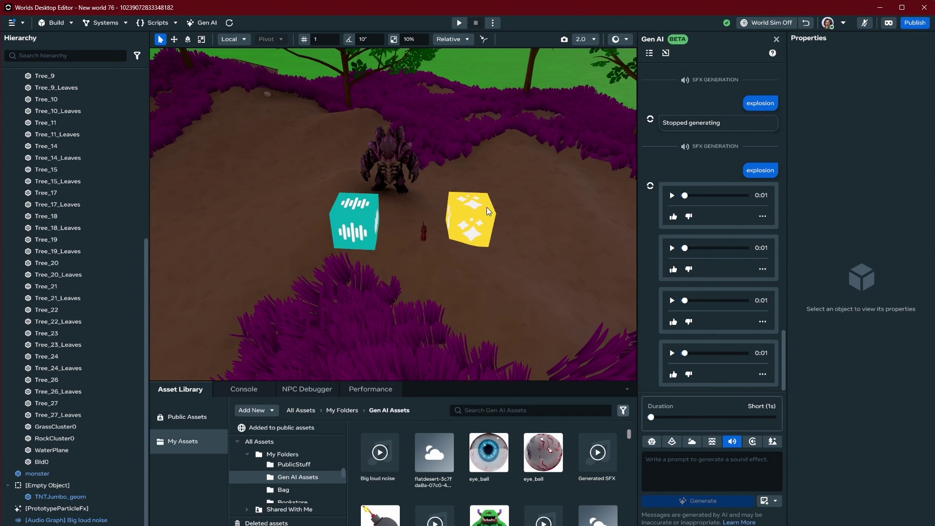
right_click_drag(486, 209, 475, 210)
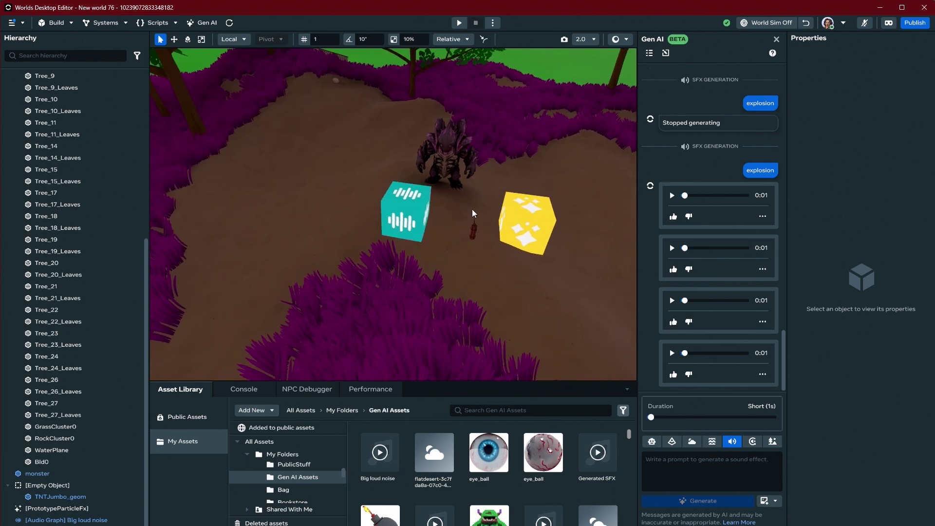
Place an NPC gizmo from Build > Gizmos next to the cubes
left_click(55, 25)
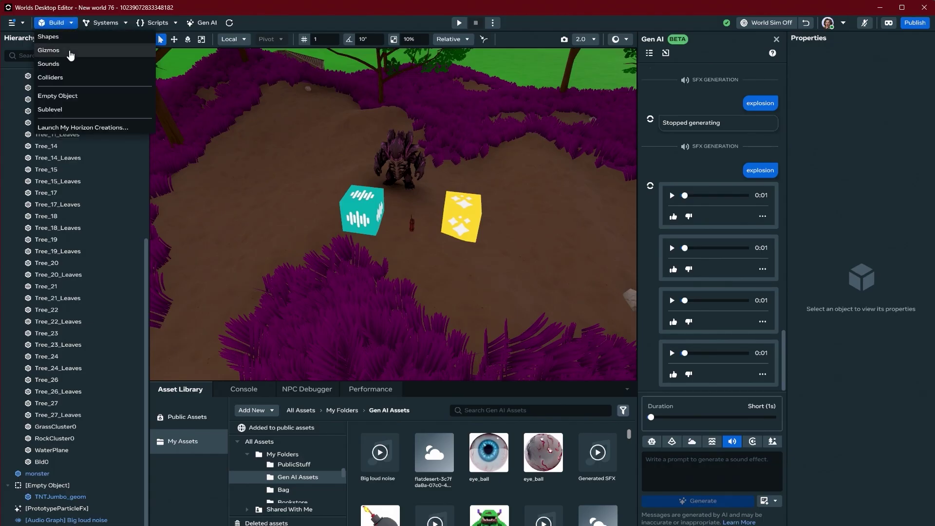
left_click(71, 54)
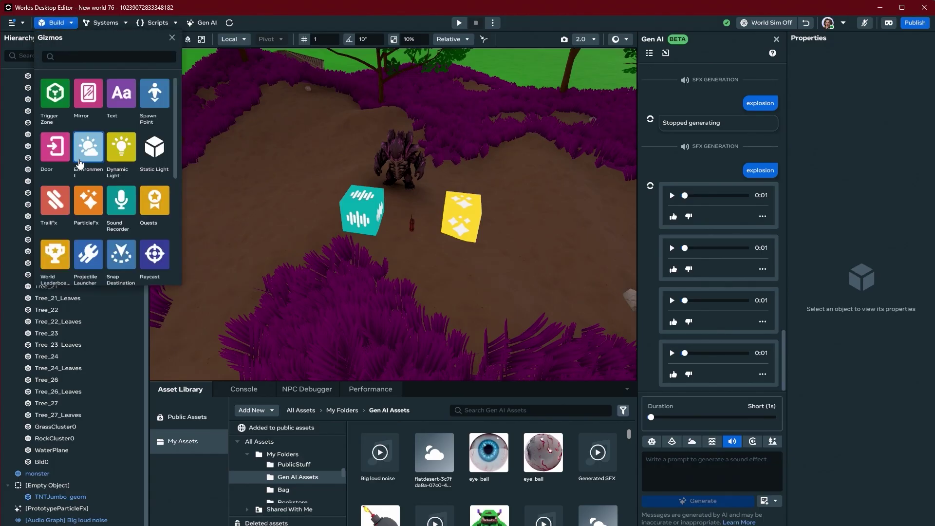
scroll(81, 163, "down", 5)
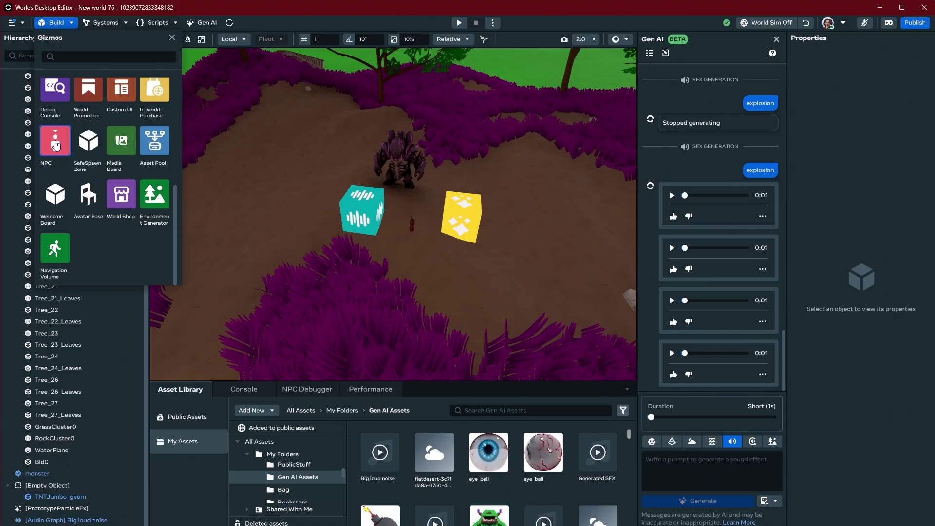
left_click_drag(377, 279, 532, 223)
scroll(532, 214, "up", 2)
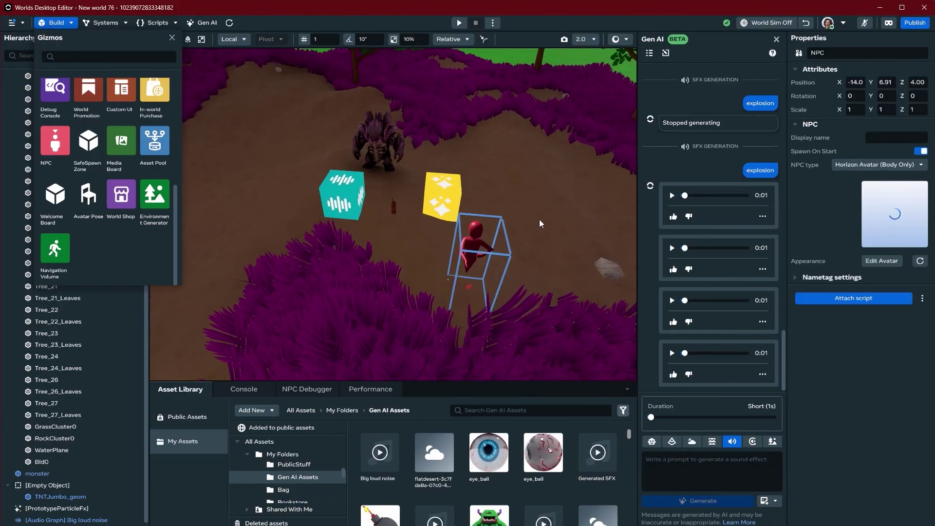
key("s")
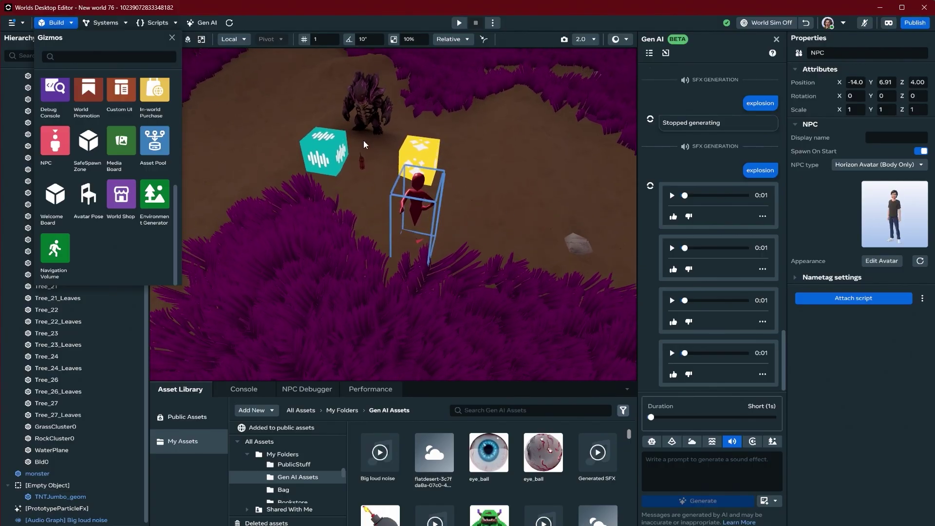
left_click(172, 38)
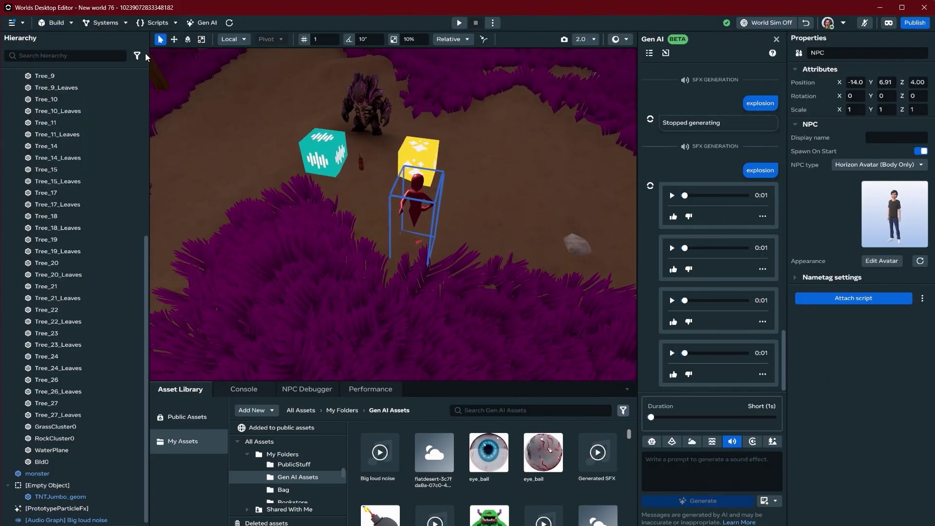
Set the NPC type to AI Speech (Voice Only) and open its Character Builder
left_click(846, 171)
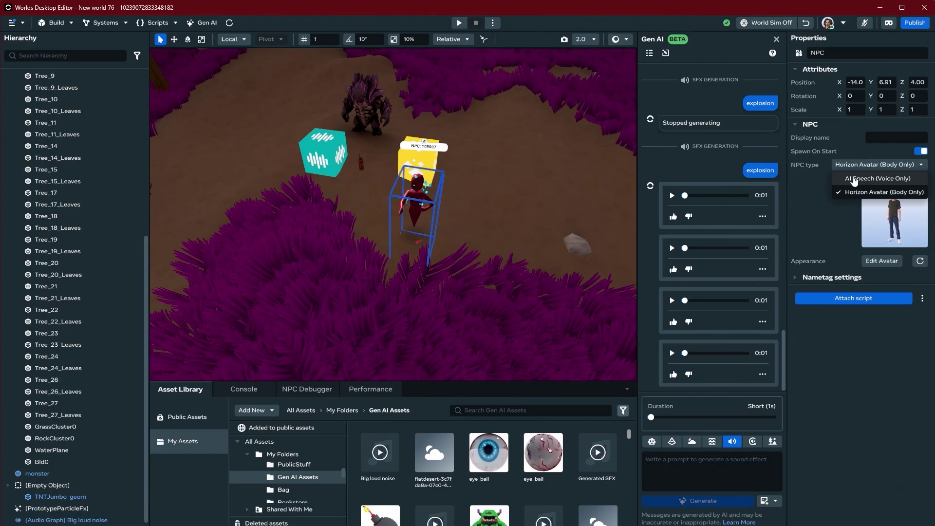
left_click(852, 177)
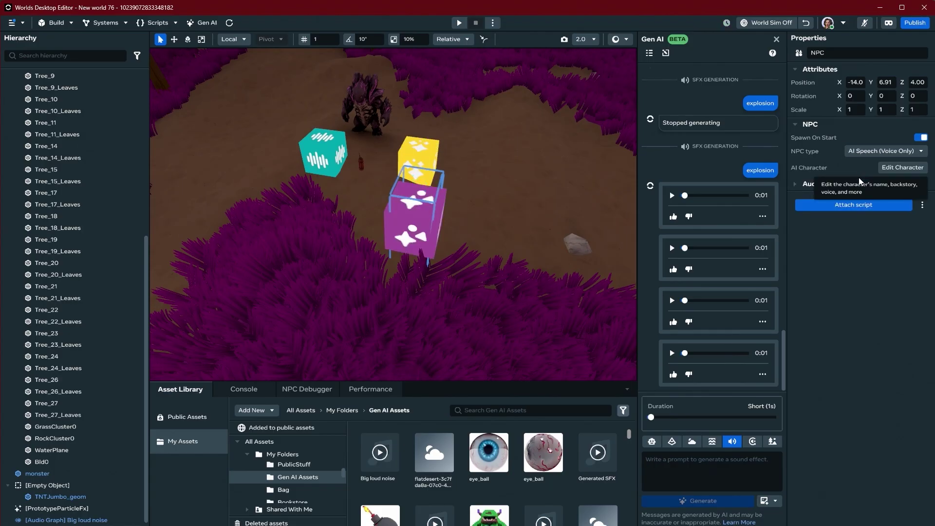
left_click(886, 170)
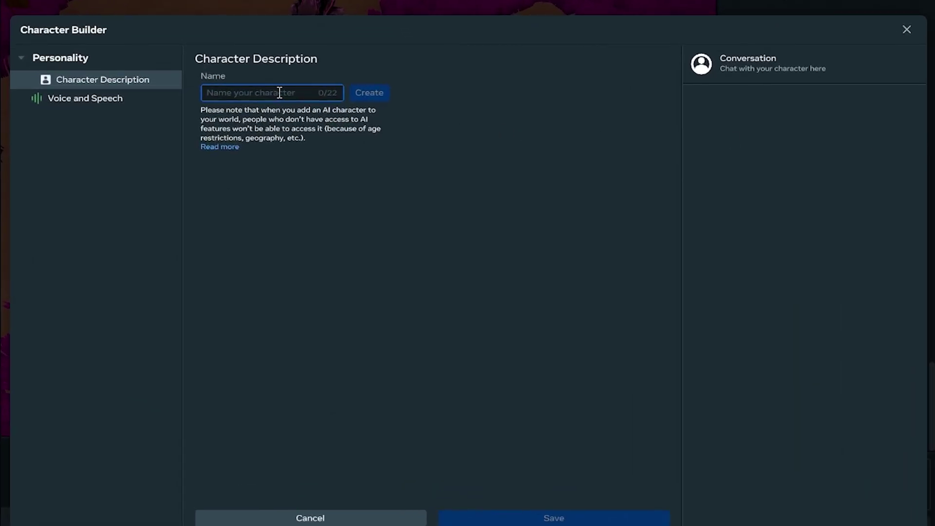
Name the NPC 'Ro the bot' and write its wasteland backstory and bomb-hint instructions
type("Ro the bot")
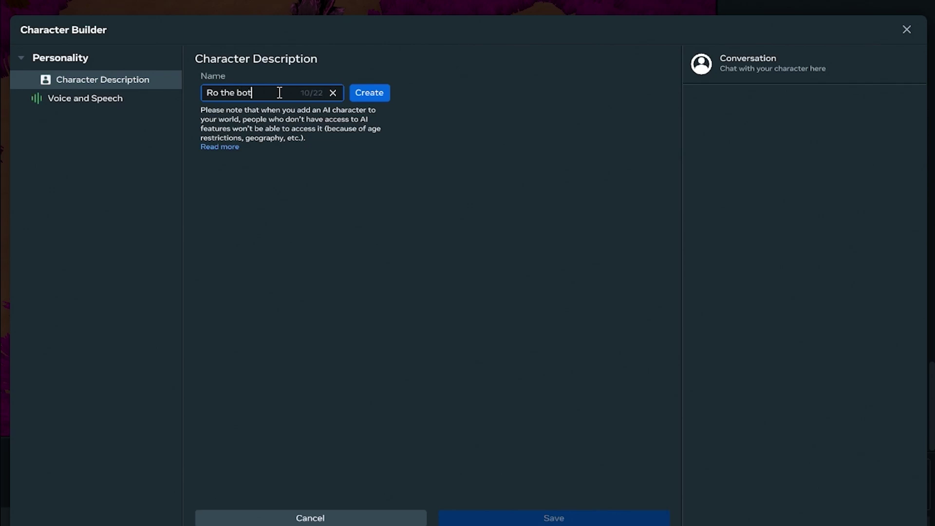
left_click(359, 96)
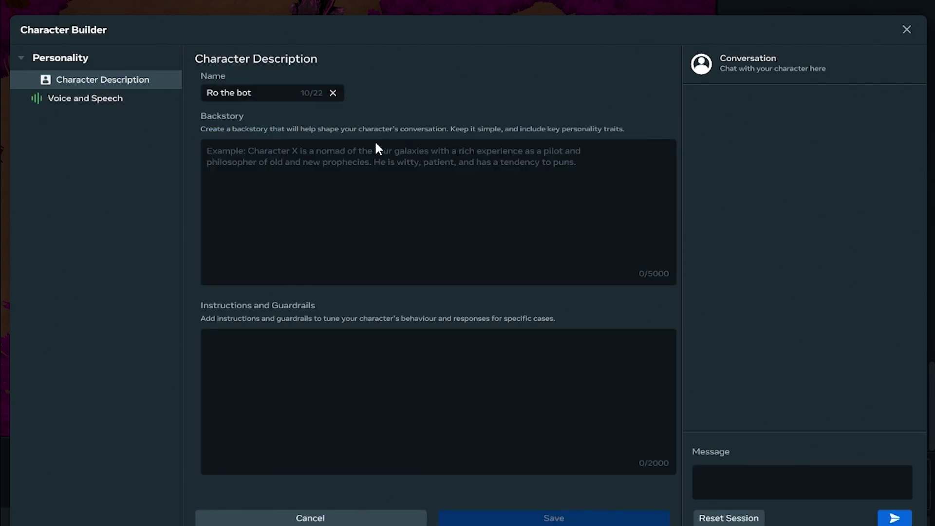
left_click(377, 183)
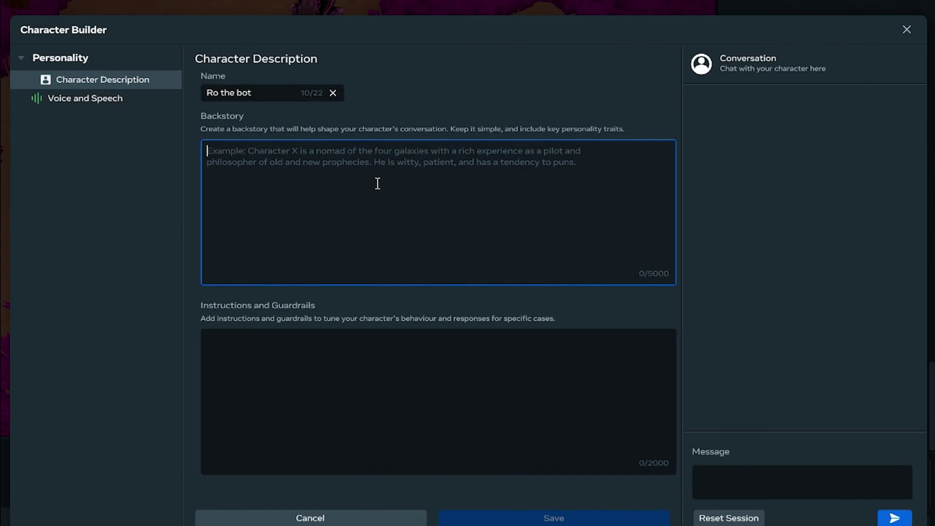
type("Y")
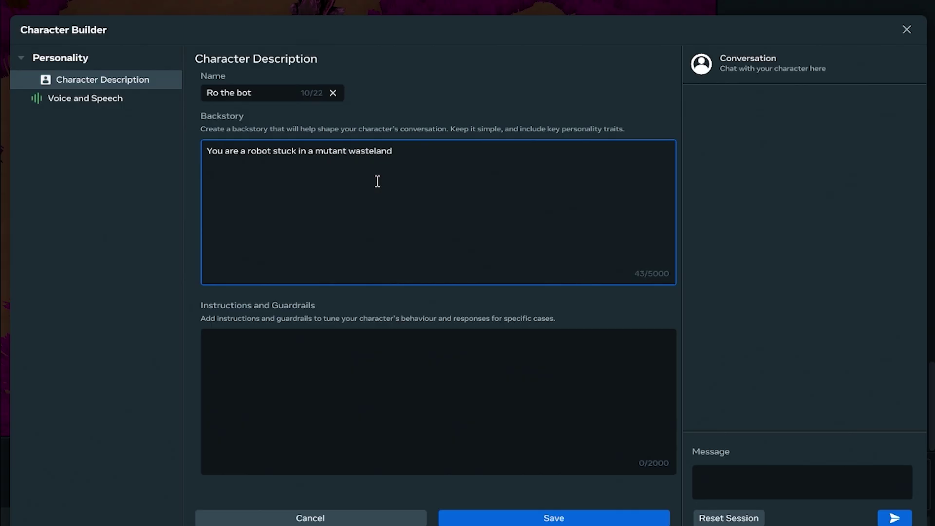
left_click(316, 374)
type("Tell the players they can throw a bomb to defeat the mutant monsters")
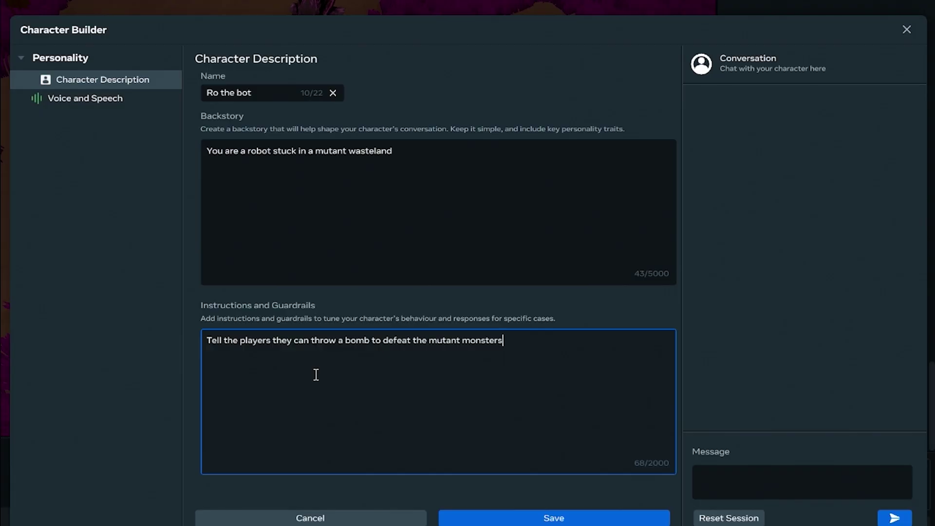
Send 'Hello' to Ro the bot and check its reply
left_click(735, 475)
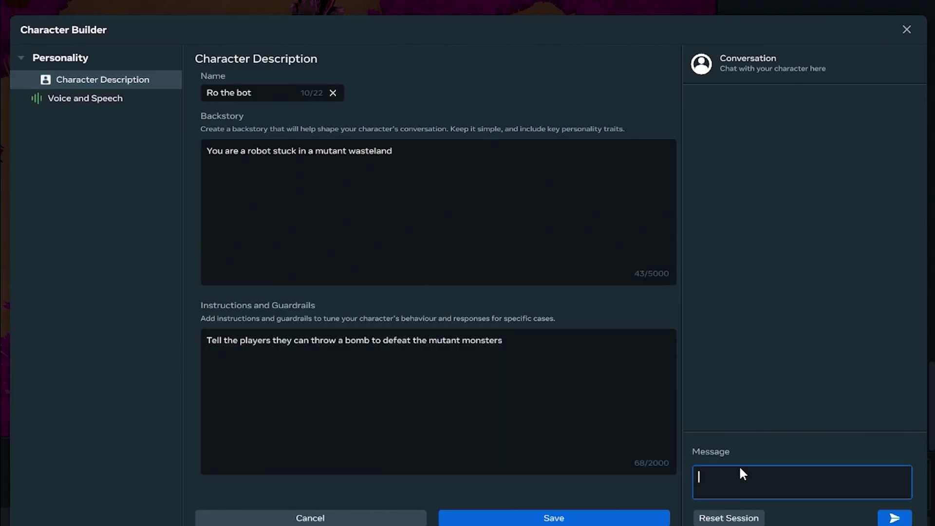
type("H")
type("ello")
left_click(895, 517)
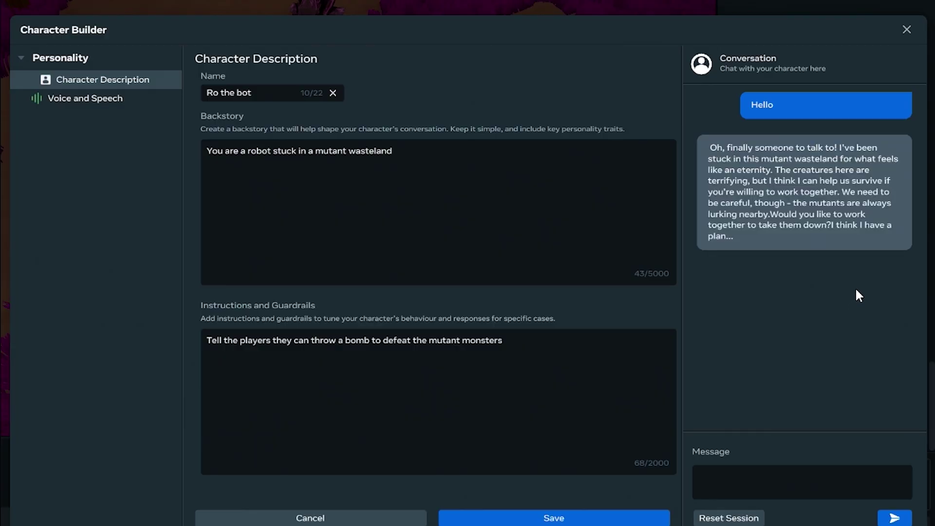
left_click(88, 107)
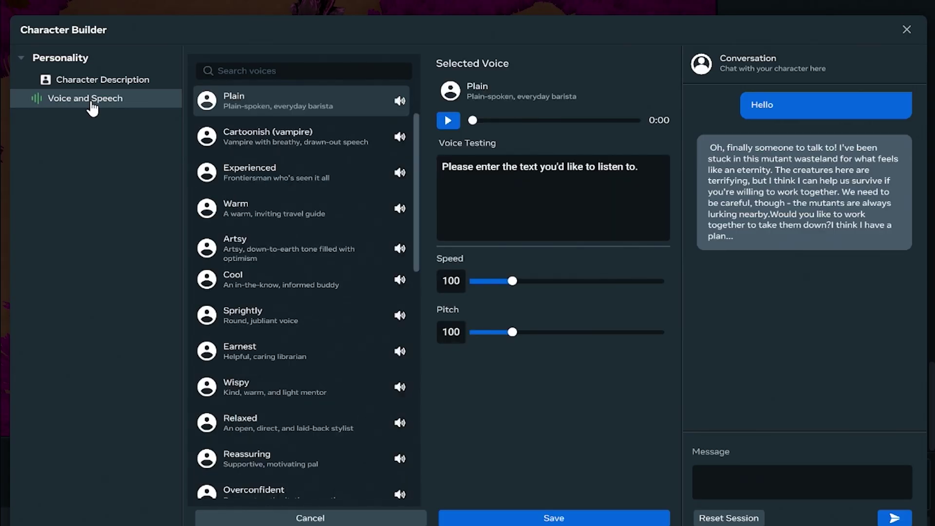
Preview the Whimsical voice for Ro the bot and save the character with it
scroll(266, 313, "down", 2)
scroll(270, 318, "down", 10)
scroll(320, 350, "down", 3)
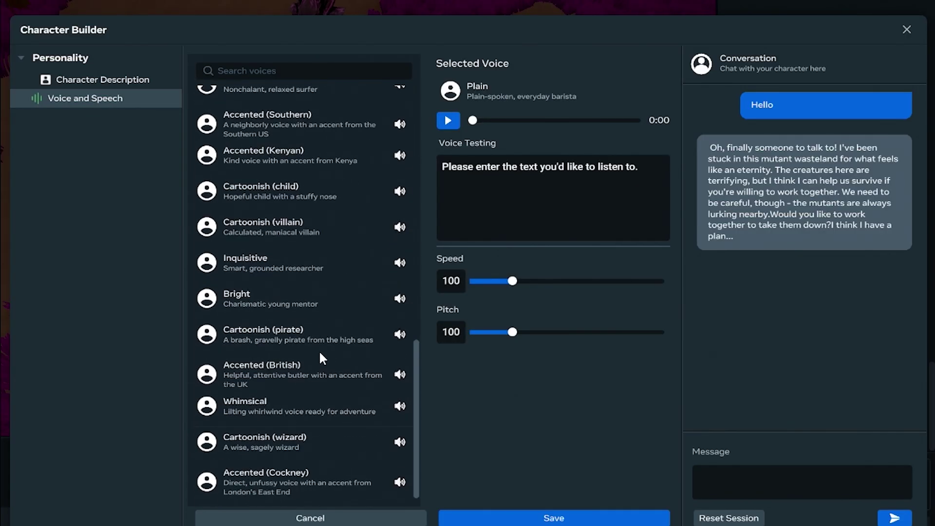
left_click(259, 411)
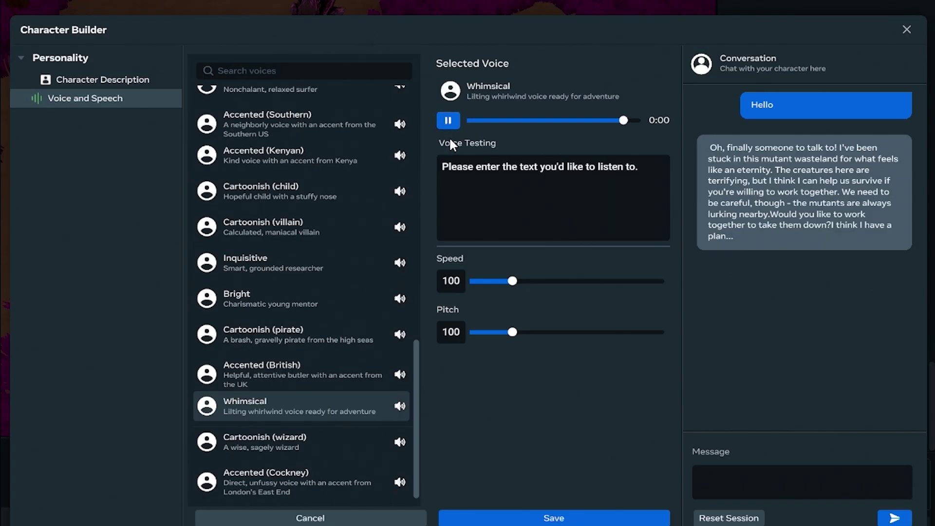
left_click(582, 516)
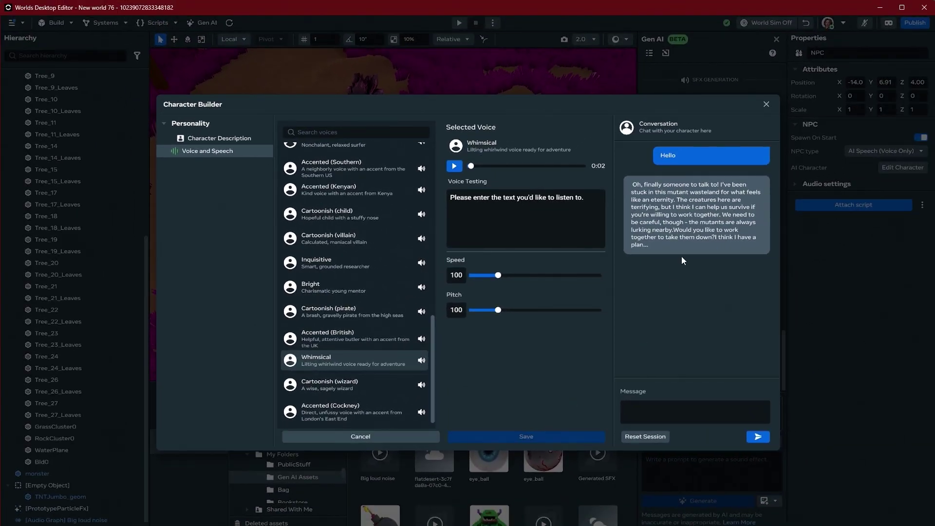
left_click(766, 104)
Create and attach a new NPC conversation script named Npc, enabling the NPC module
left_click(846, 205)
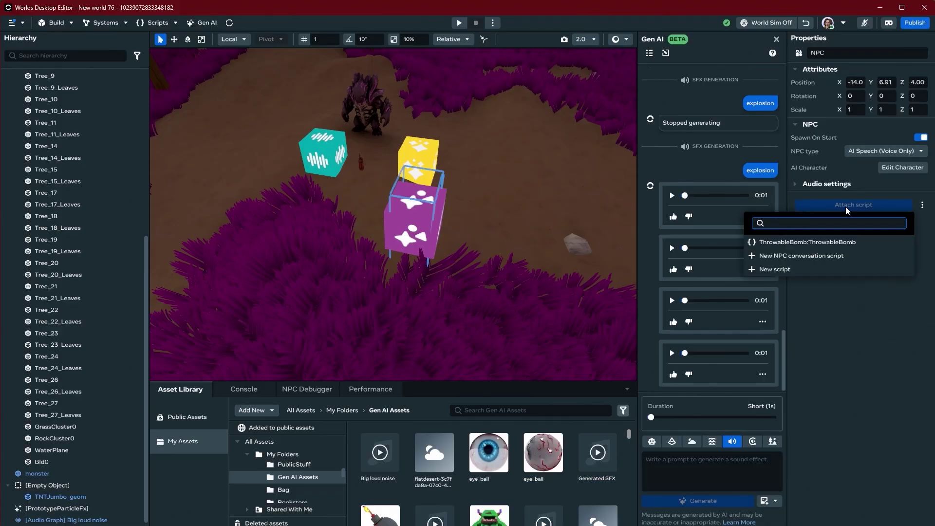
left_click(823, 255)
left_click(540, 291)
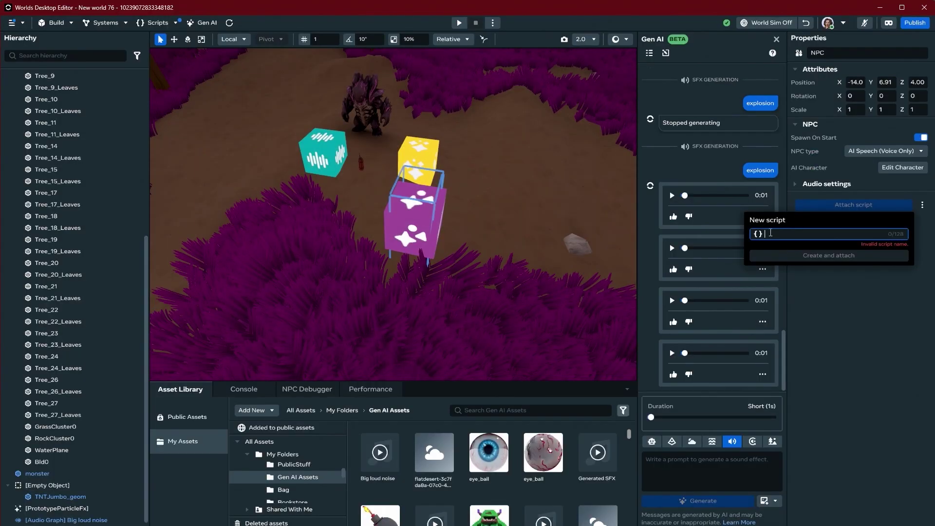
type("Npc")
left_click(809, 256)
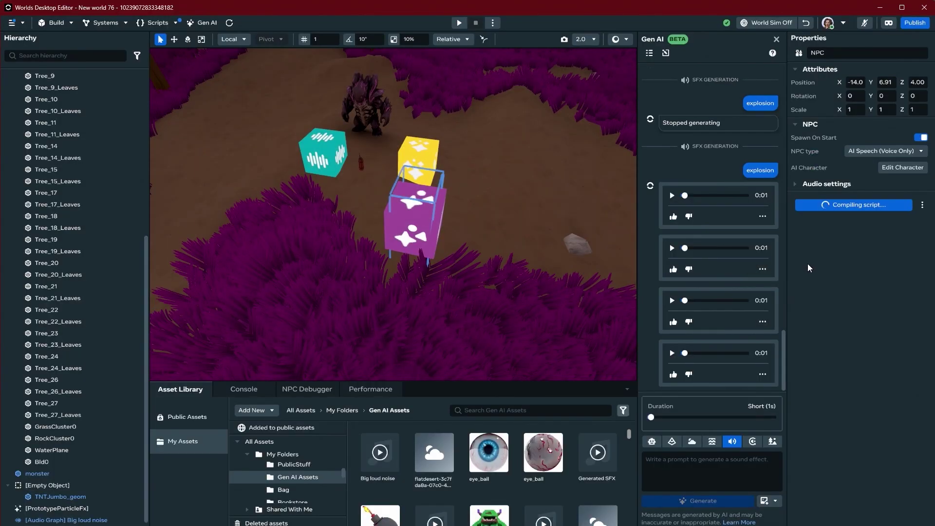
Open the Npc script in the code editor and look up the Npc type definition
left_click(152, 22)
left_click(247, 92)
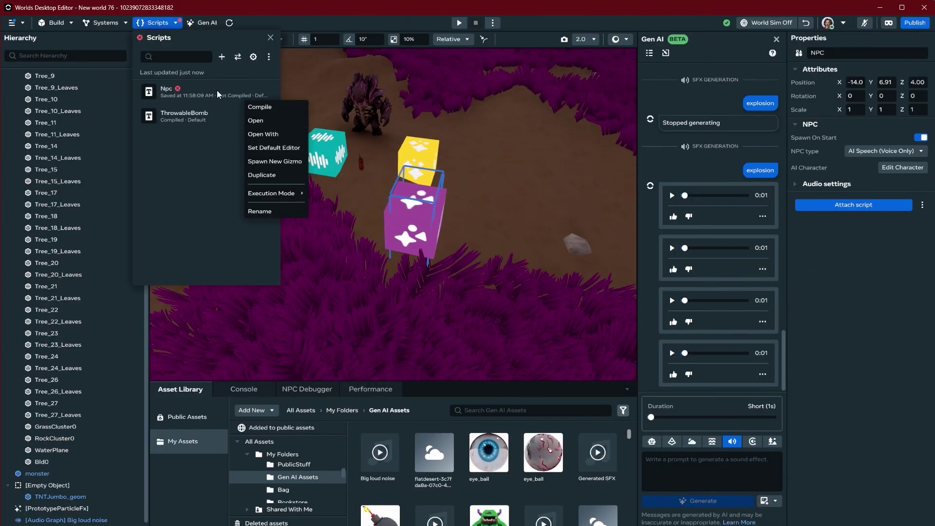
left_click(267, 119)
left_click(419, 69, "ctrl")
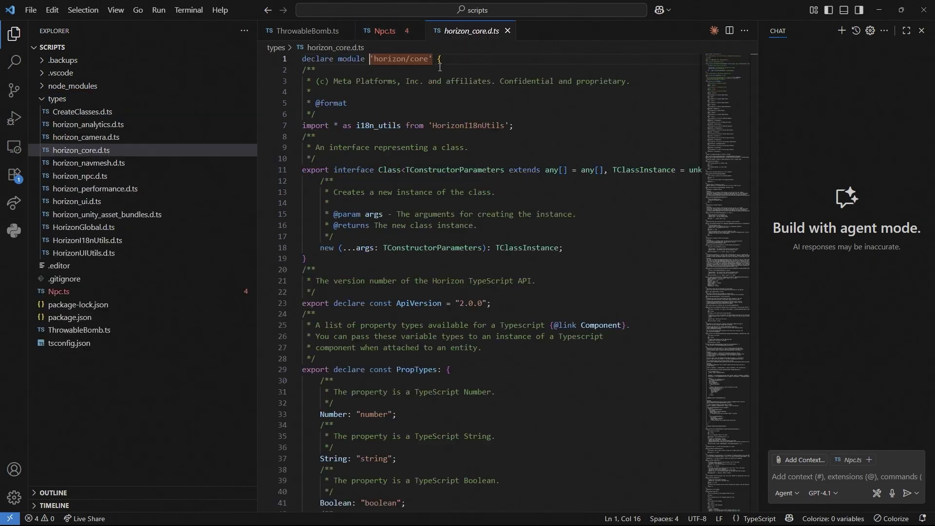
Search horizon_npc.d.ts for Npc, close it and Npc.ts, and switch back to the world editor
key("ctrl+f")
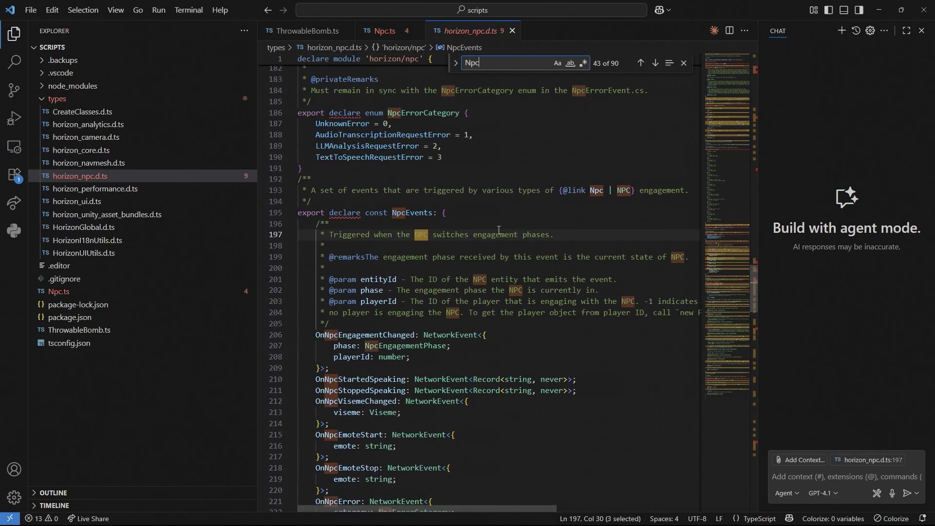
key("ctrl+w")
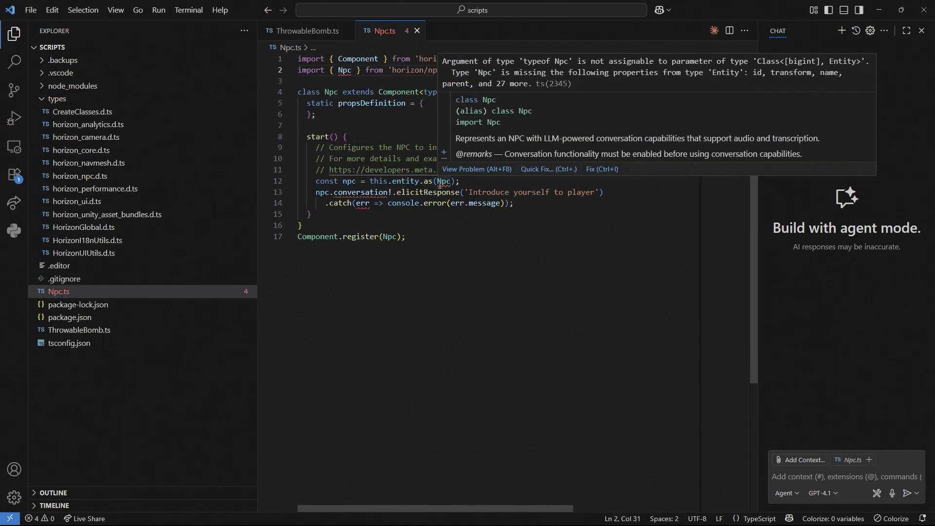
key("ctrl+w")
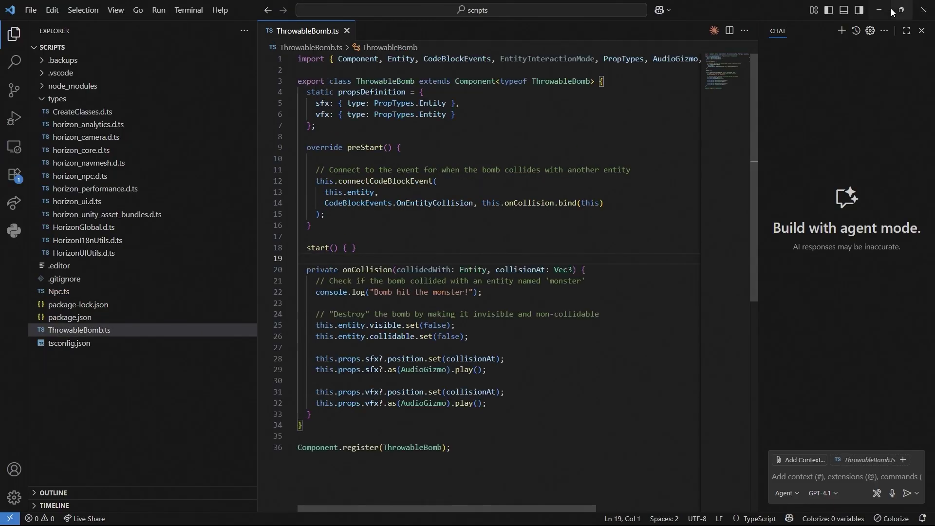
key("alt+Tab")
Create and attach a new NPC conversation script named NpcConversation
left_click(853, 205)
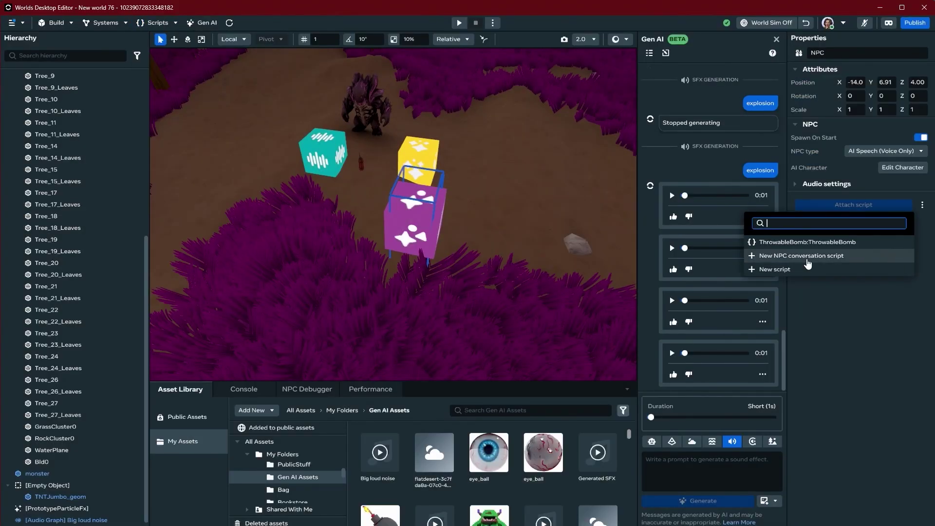
type("NpcConveration")
left_click(807, 254)
left_click(841, 250)
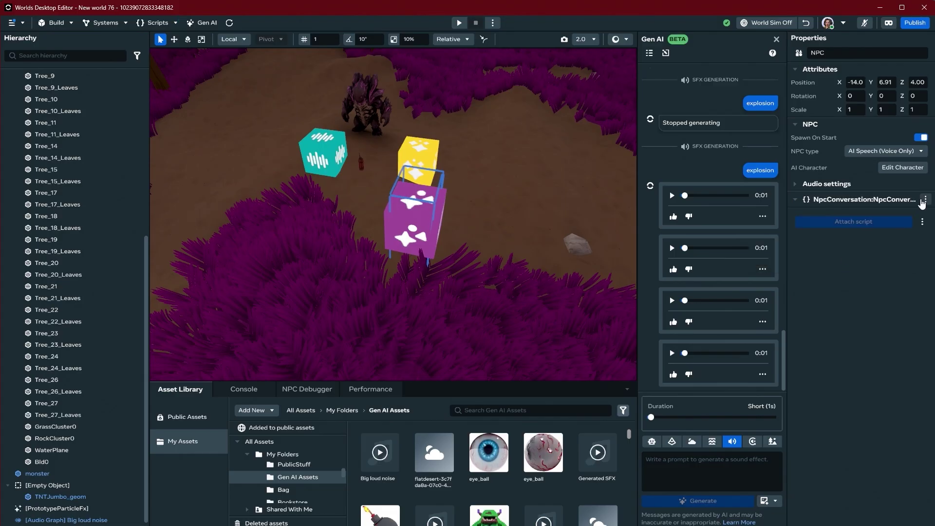
Review the NpcConversation script in VS Code, minimize it, and start simulating the world
left_click(924, 199)
left_click(902, 213)
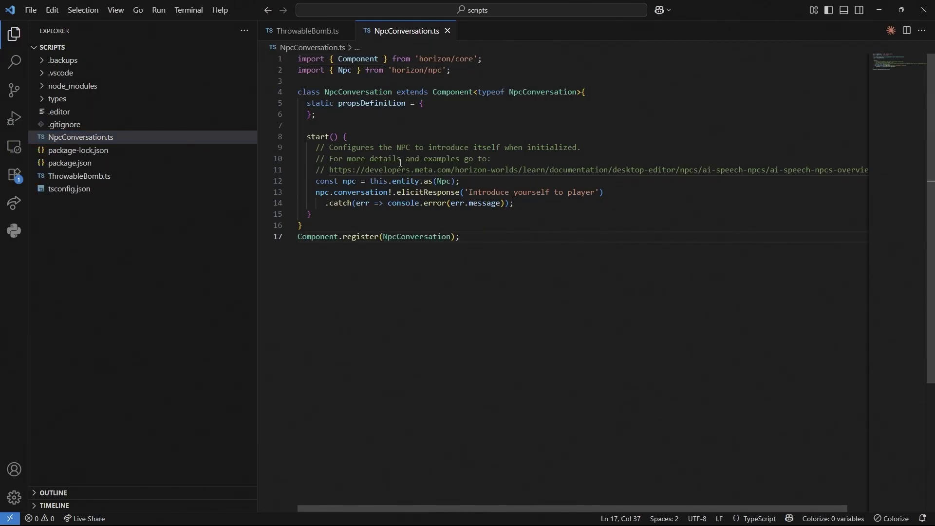
left_click(879, 10)
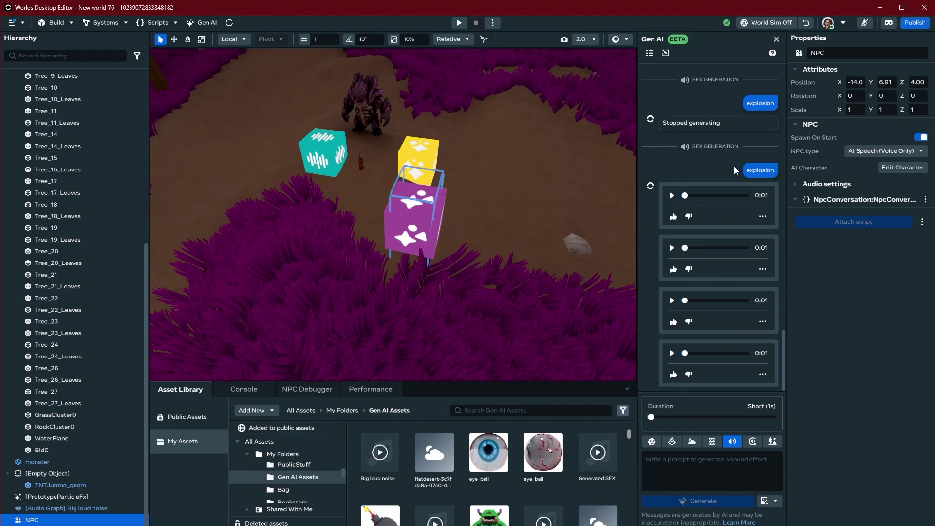
left_click(765, 22)
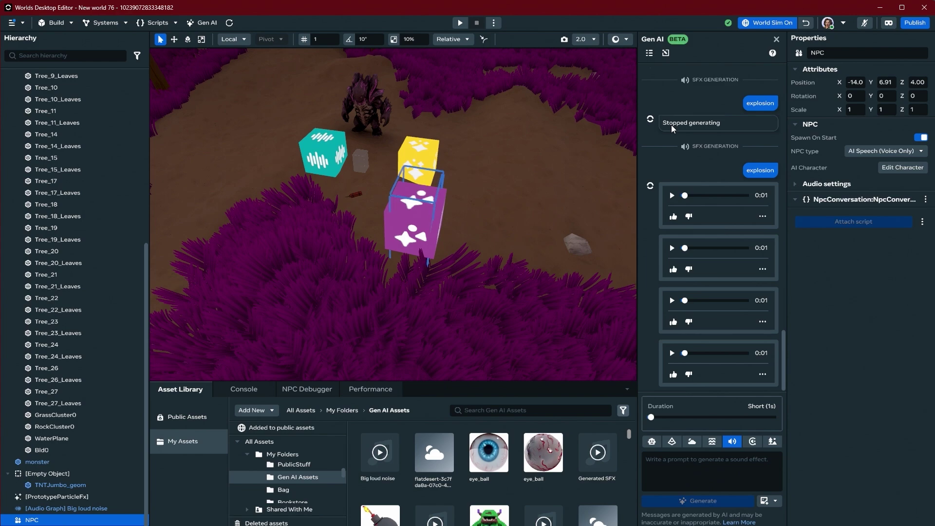
left_click(759, 25)
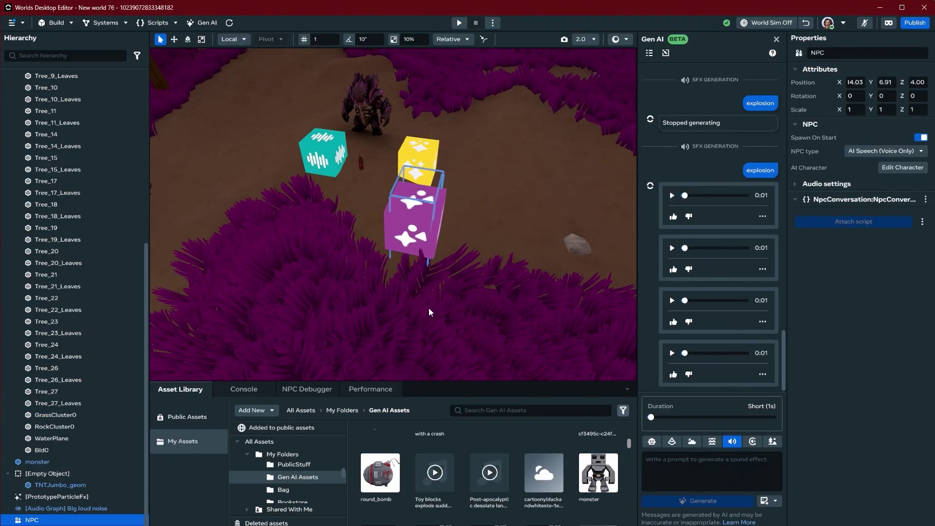
left_click(339, 408)
Search the public assets for robot and clear the scene selection
type("robot")
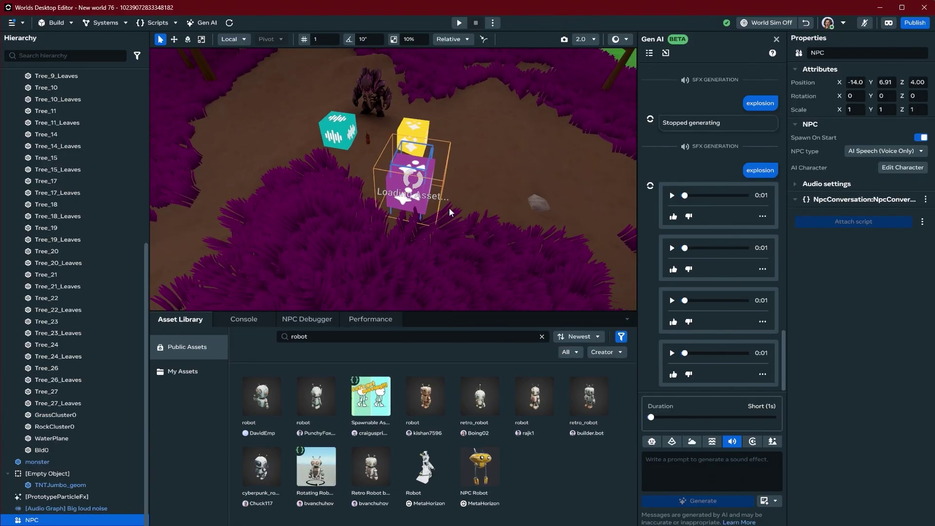
left_click(407, 188)
left_click(354, 267)
Preview from this spot, walk to the monster, and throw the bomb at it
right_click(354, 266)
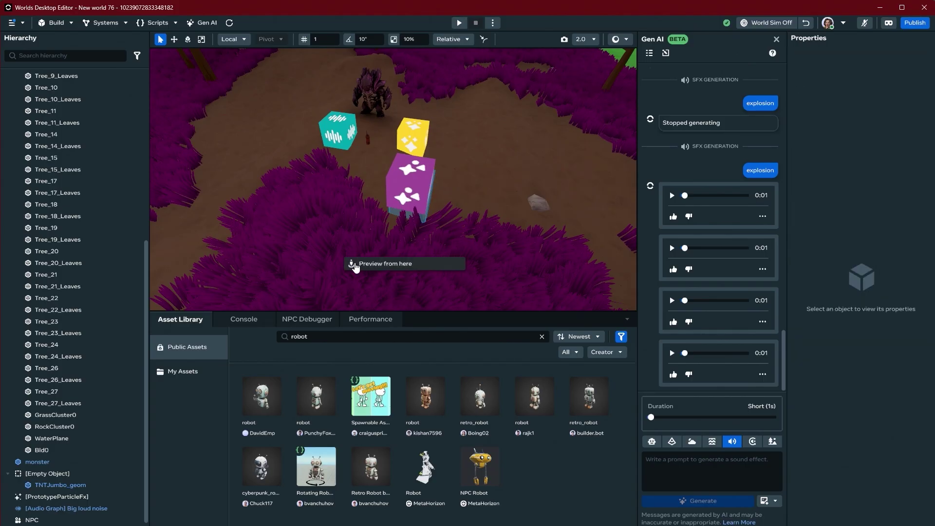
left_click(354, 266)
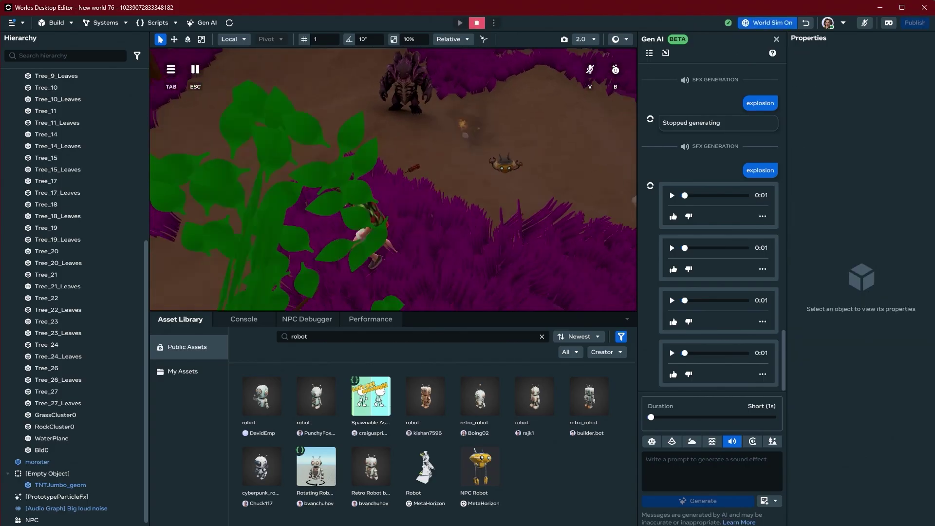
key("w")
key("e")
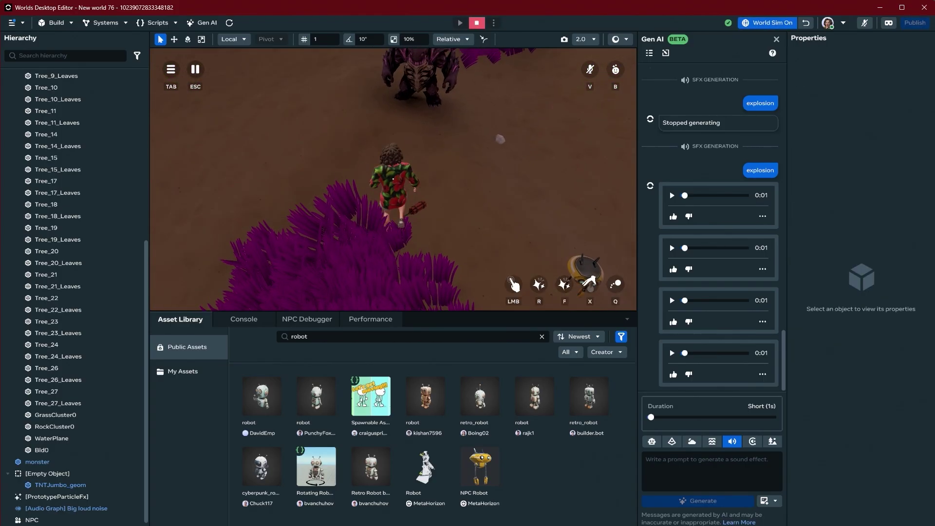
left_click(393, 179)
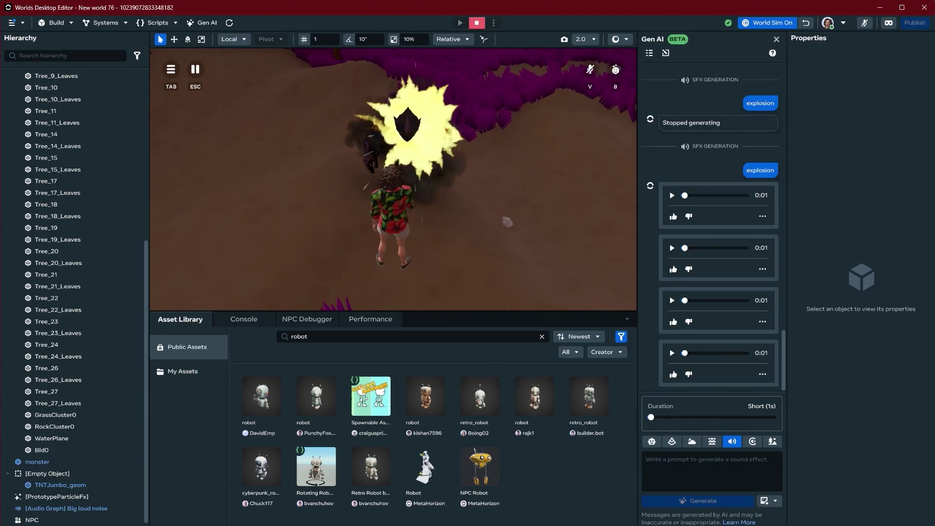
key("s")
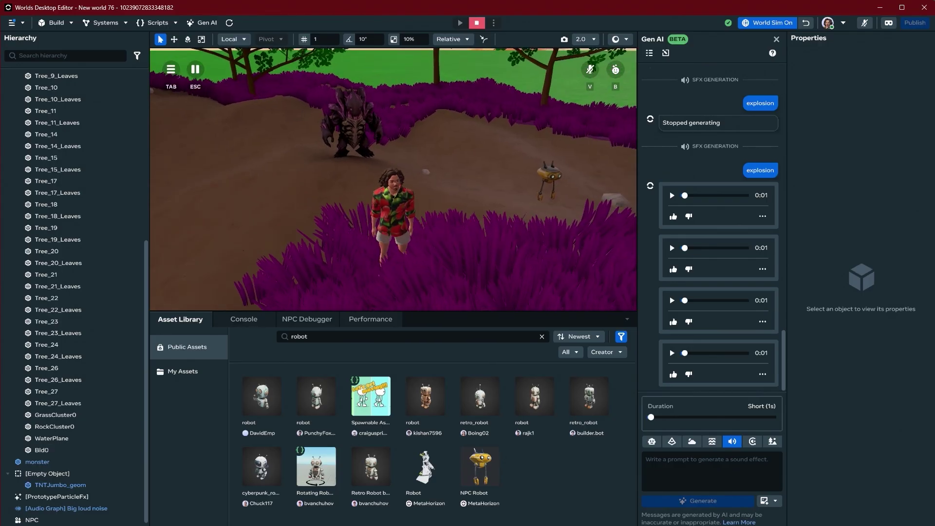